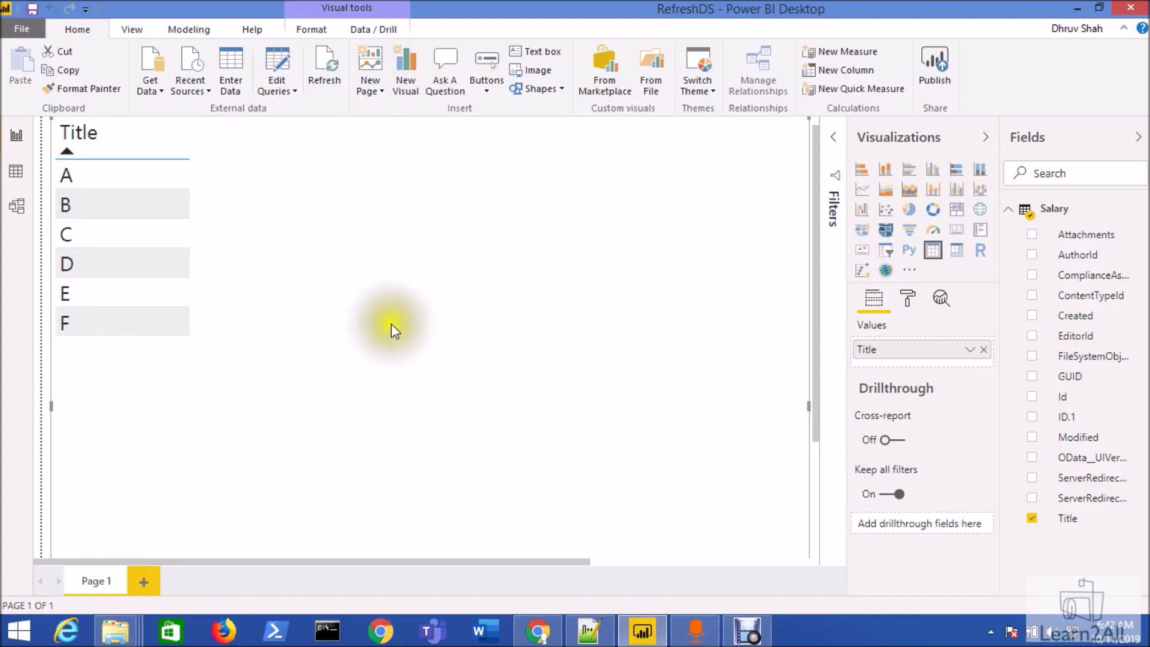
Step: Open Icons conditional formatting for the Title field from its Values dropdown
left_click(971, 352)
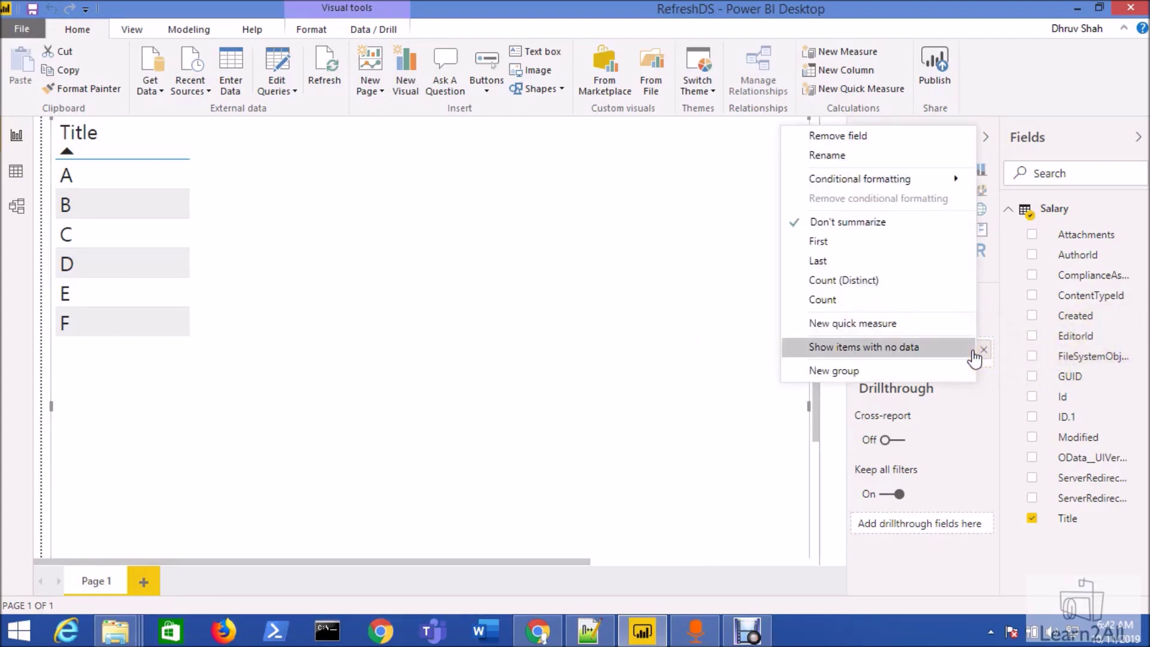
mouse_move(968, 181)
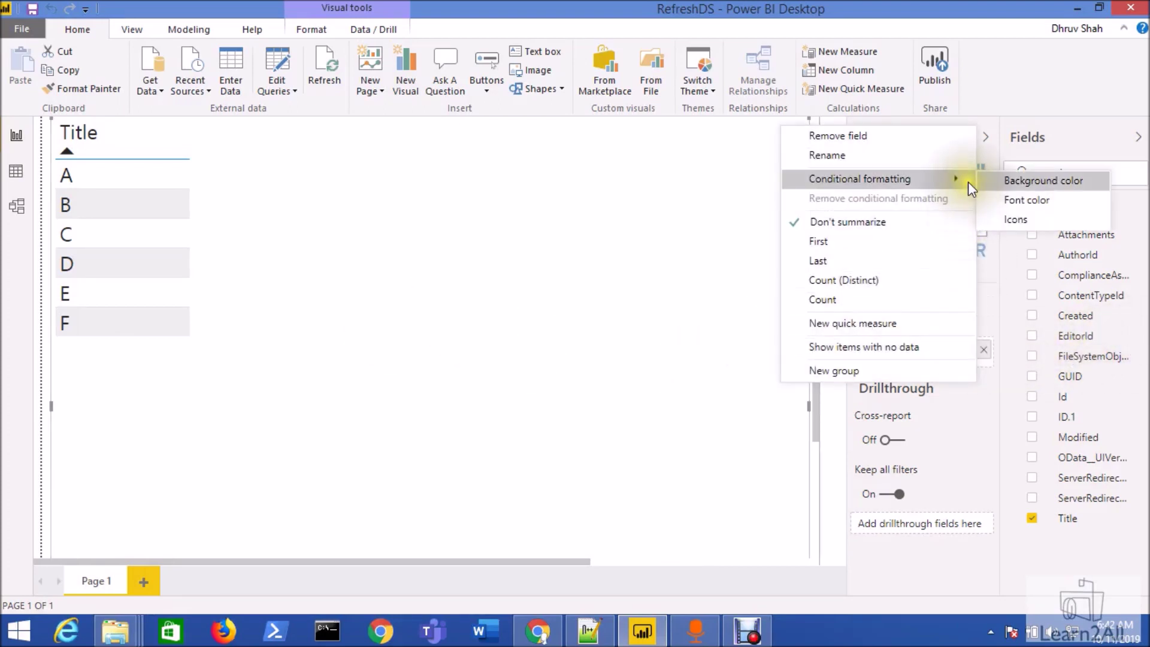
left_click(1041, 227)
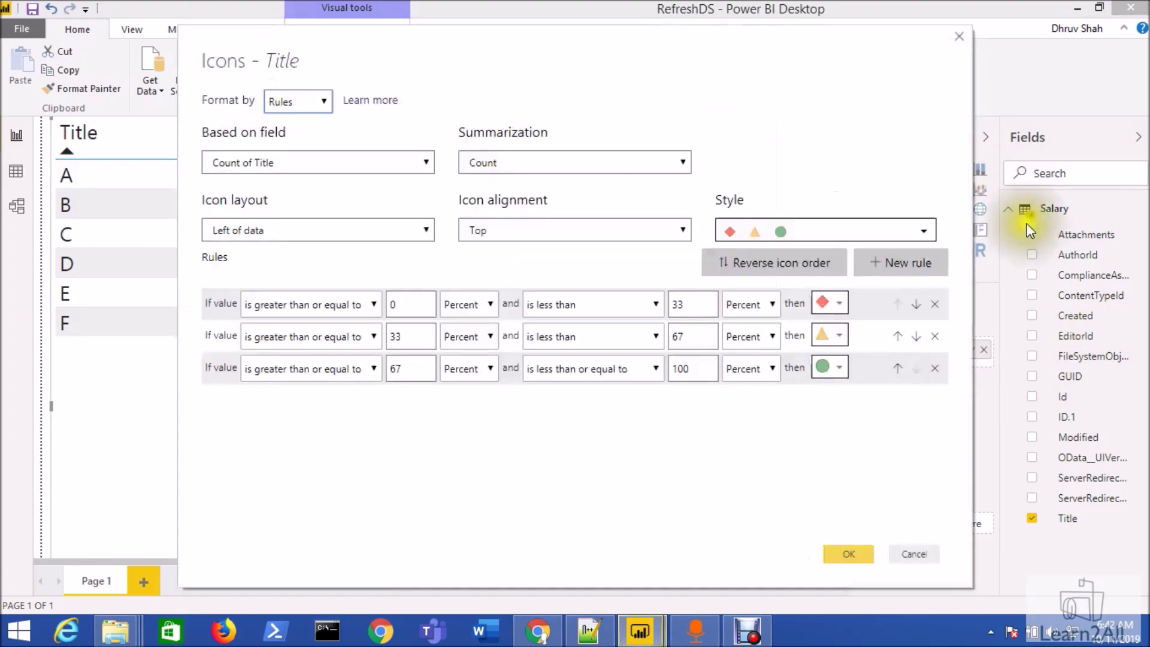
Step: Browse the first rule's built-in icon grid, cancel the Icons dialog, and bring up File Explorer
left_click(840, 304)
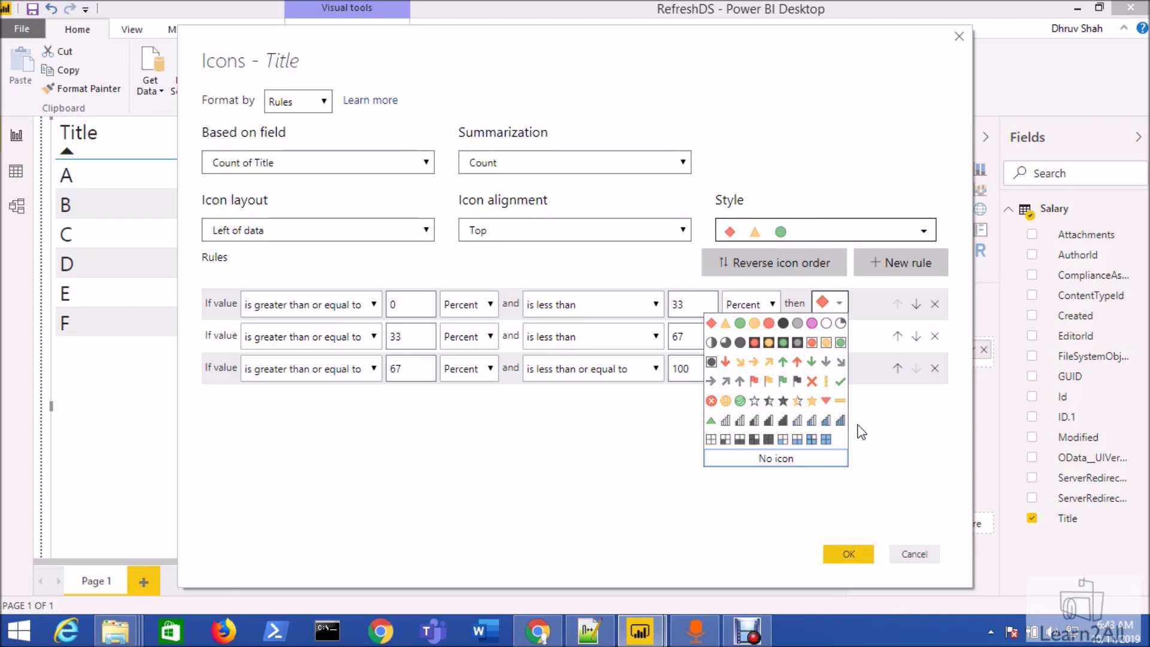
left_click(914, 553)
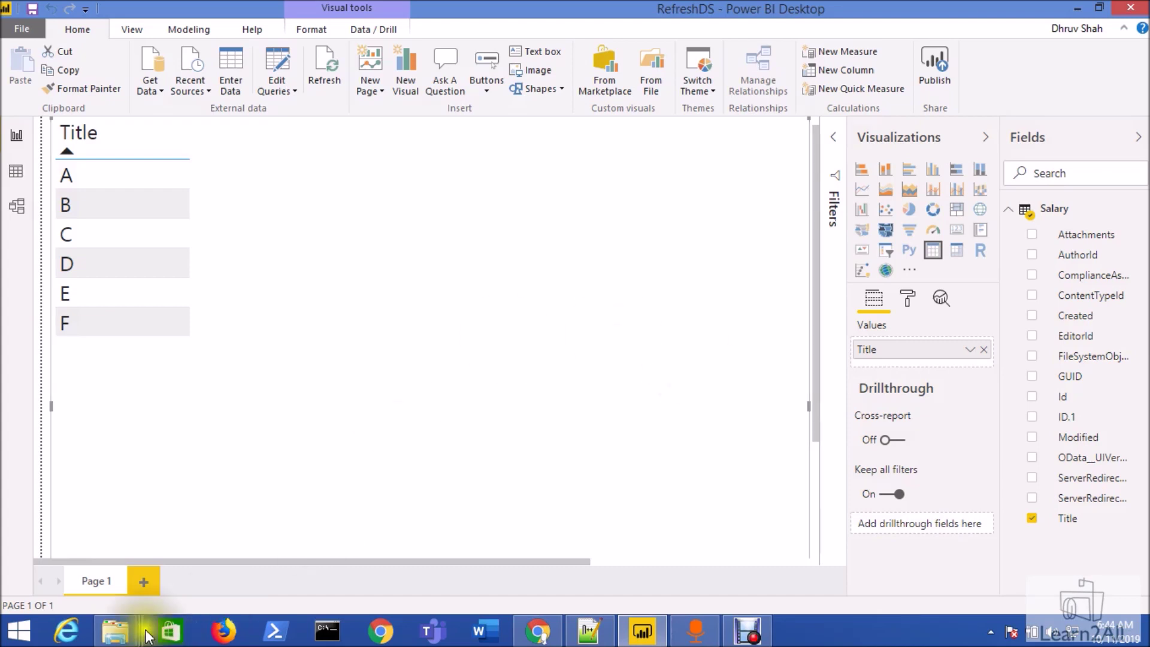
left_click(115, 631)
Step: Preview Bulb.png and Heart.png from the Blog-56-IconAdd folder, then return to Chrome's search results
left_click(107, 550)
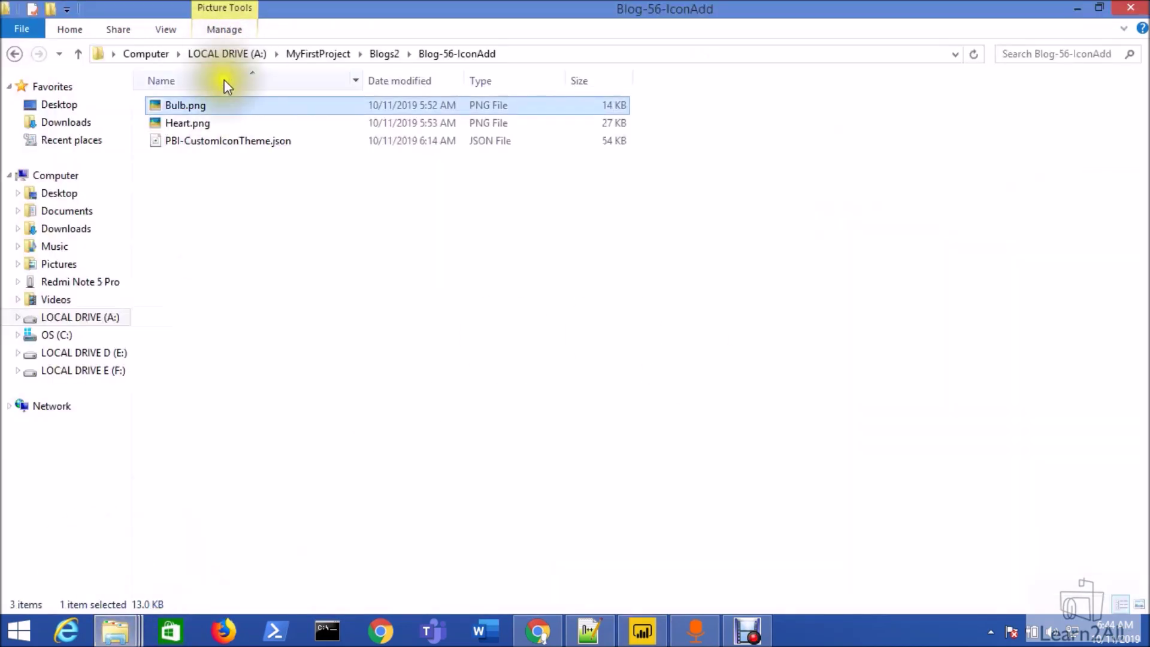
double_click(219, 107)
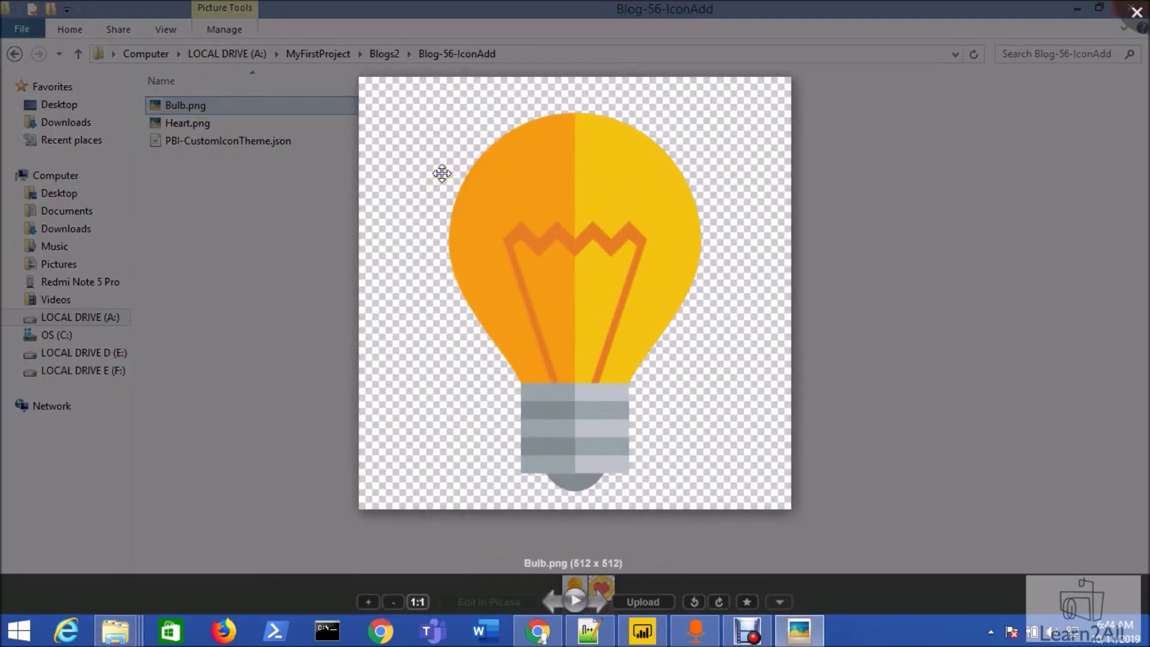
key("Right")
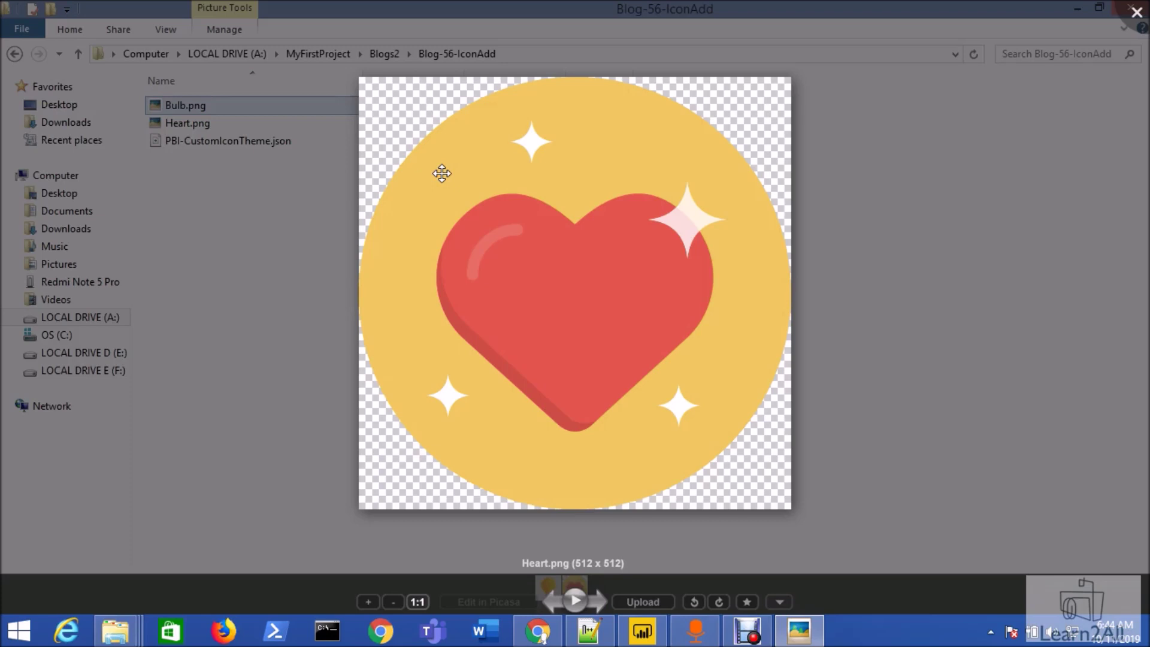
left_click(1136, 12)
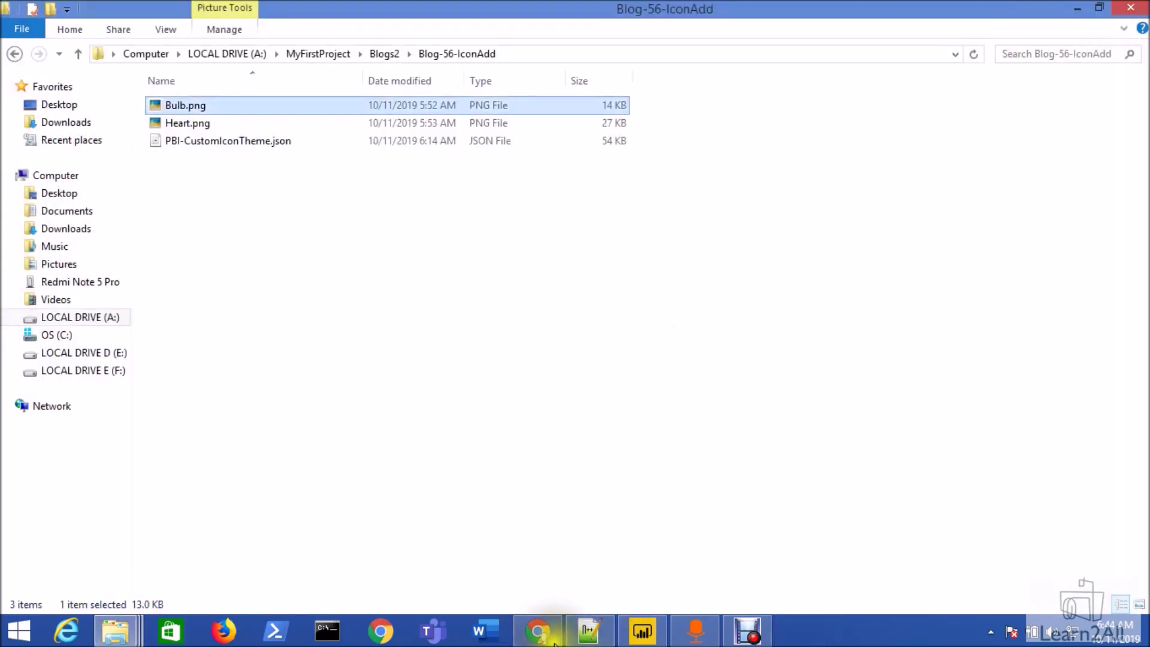
left_click(537, 631)
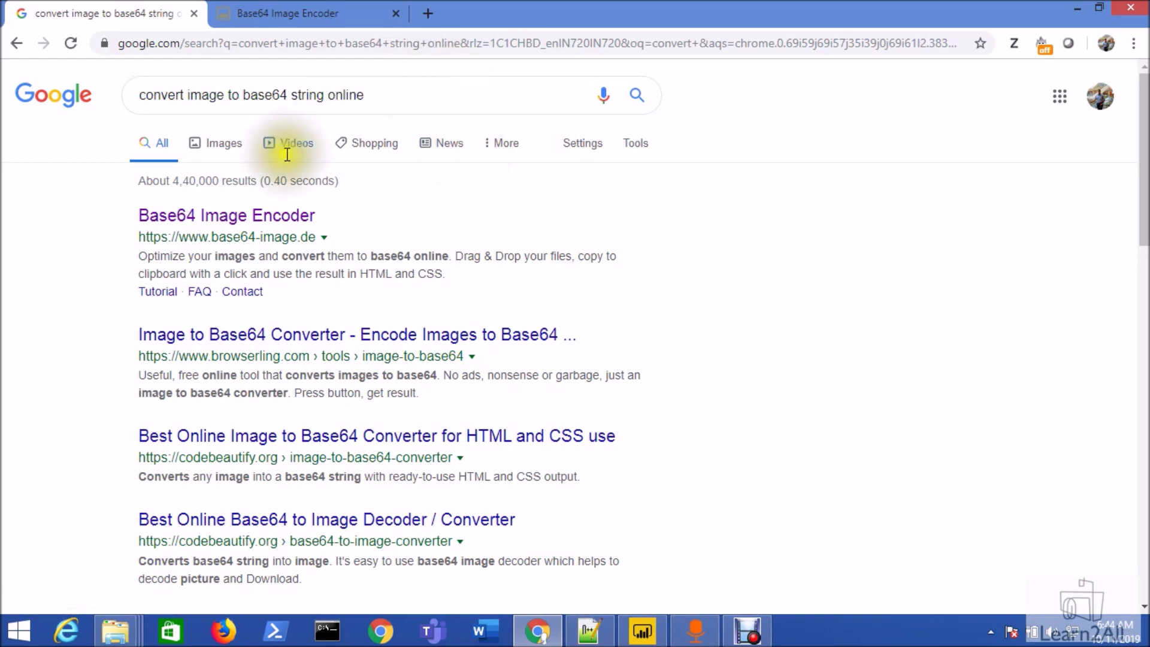
Step: Open the Base64 Image Encoder search result in a new Chrome tab and switch to it
middle_click(252, 214)
left_click(555, 11)
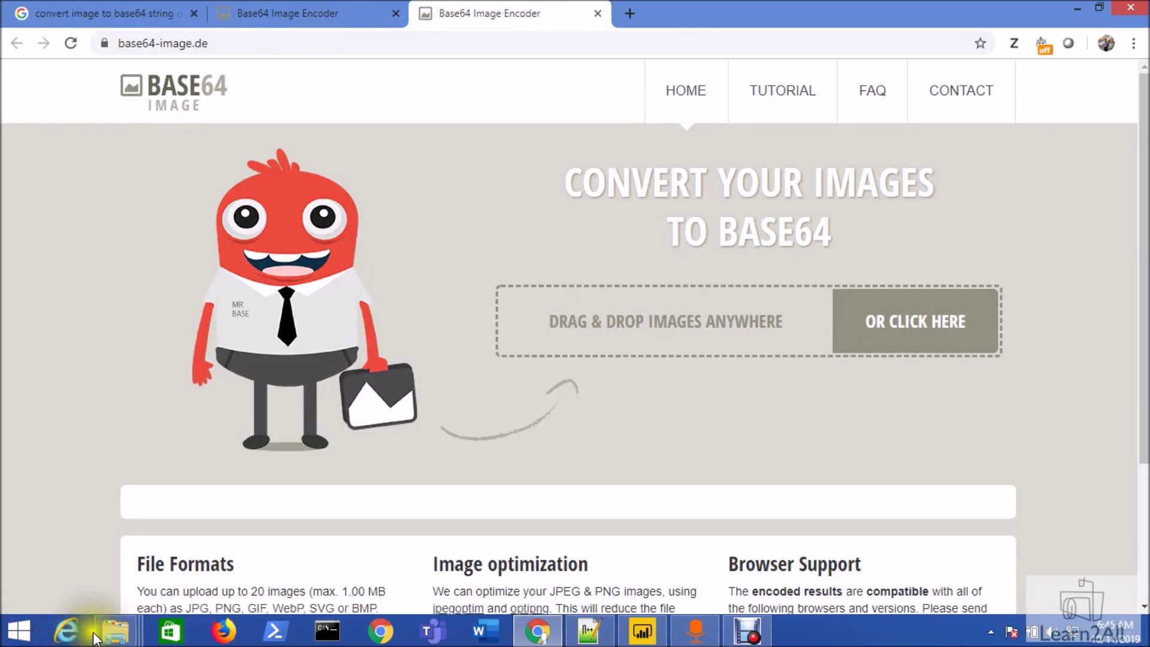
Step: Drag Heart.png from the Blog-56-IconAdd folder onto base64-image.de to encode it
mouse_move(112, 638)
left_click(103, 554)
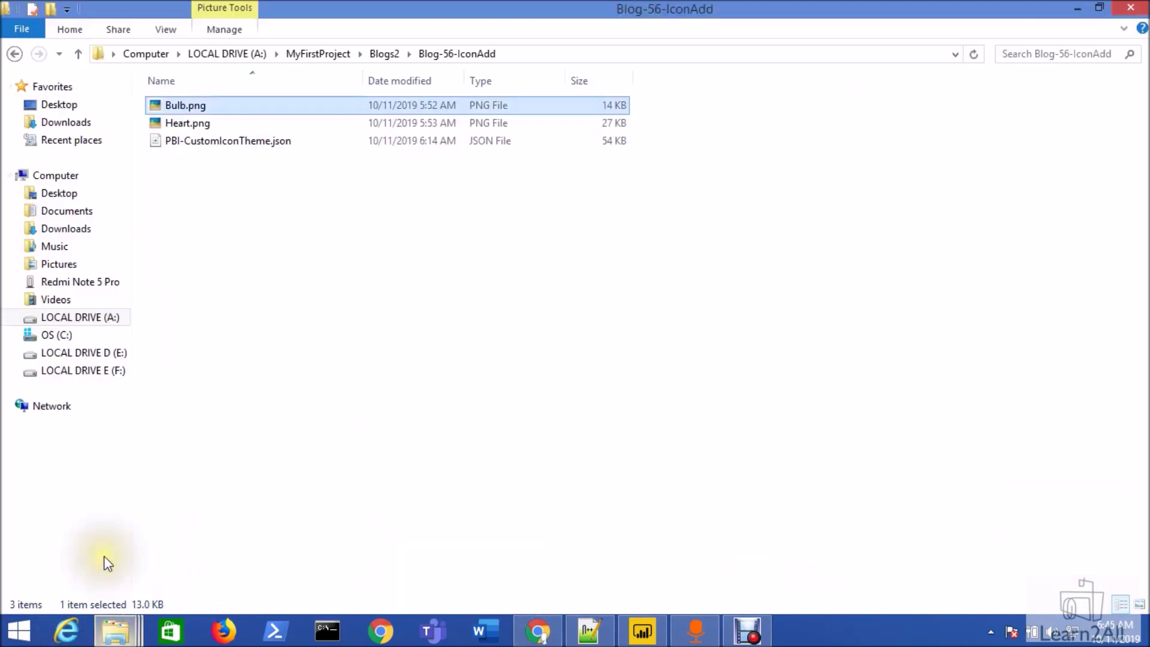
left_click(224, 127)
left_click_drag(225, 126, 612, 327)
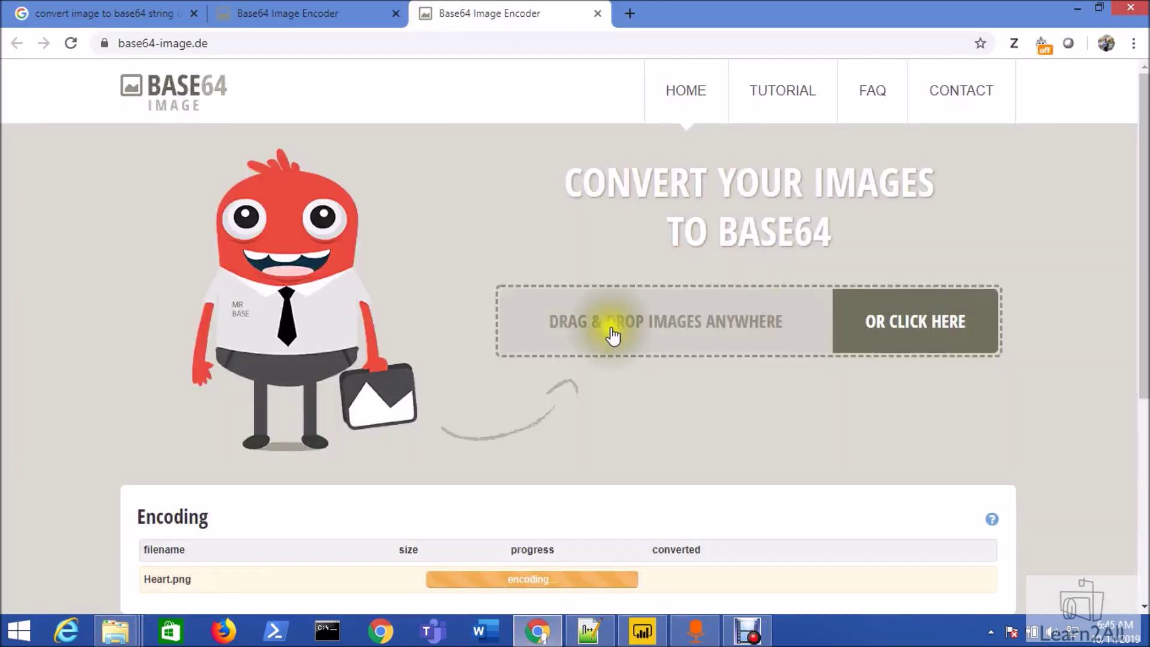
scroll(612, 335, "down", 3)
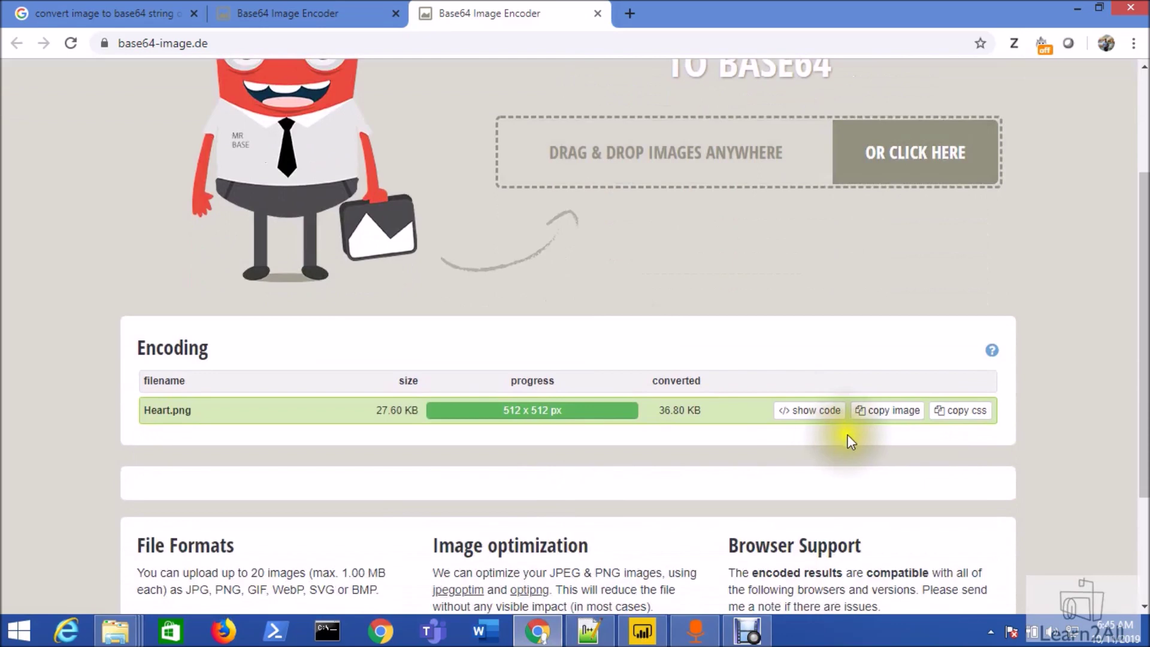
Step: Inspect Heart.png's generated base64 data URI, then close the code view
left_click(816, 410)
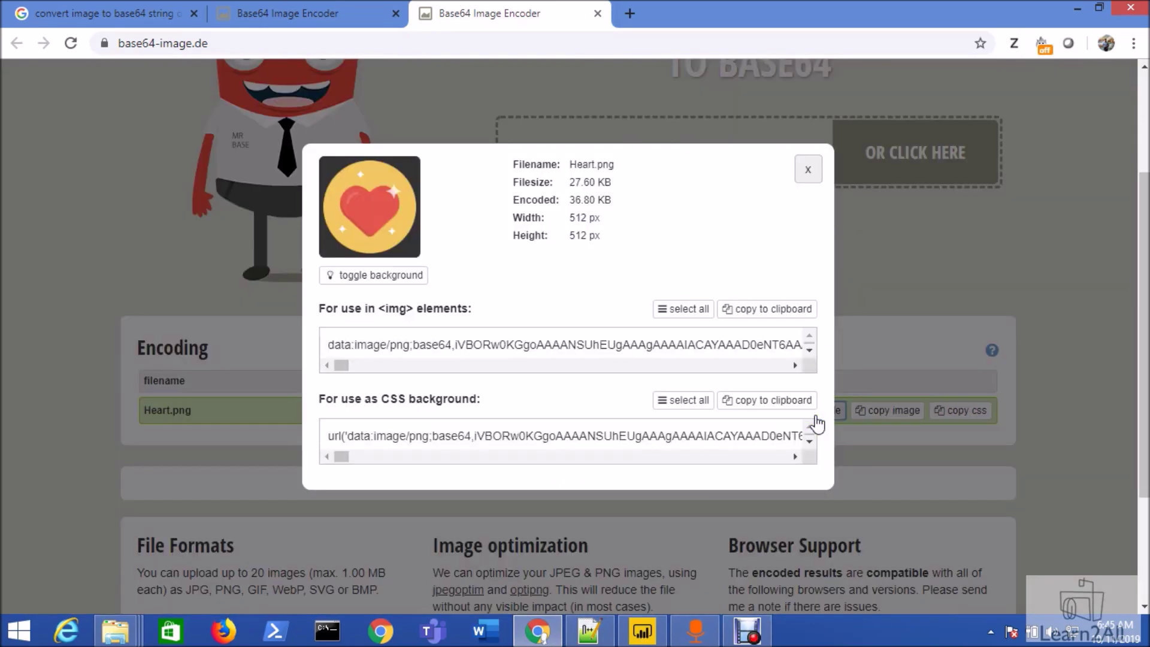
double_click(399, 345)
left_click_drag(340, 370, 278, 372)
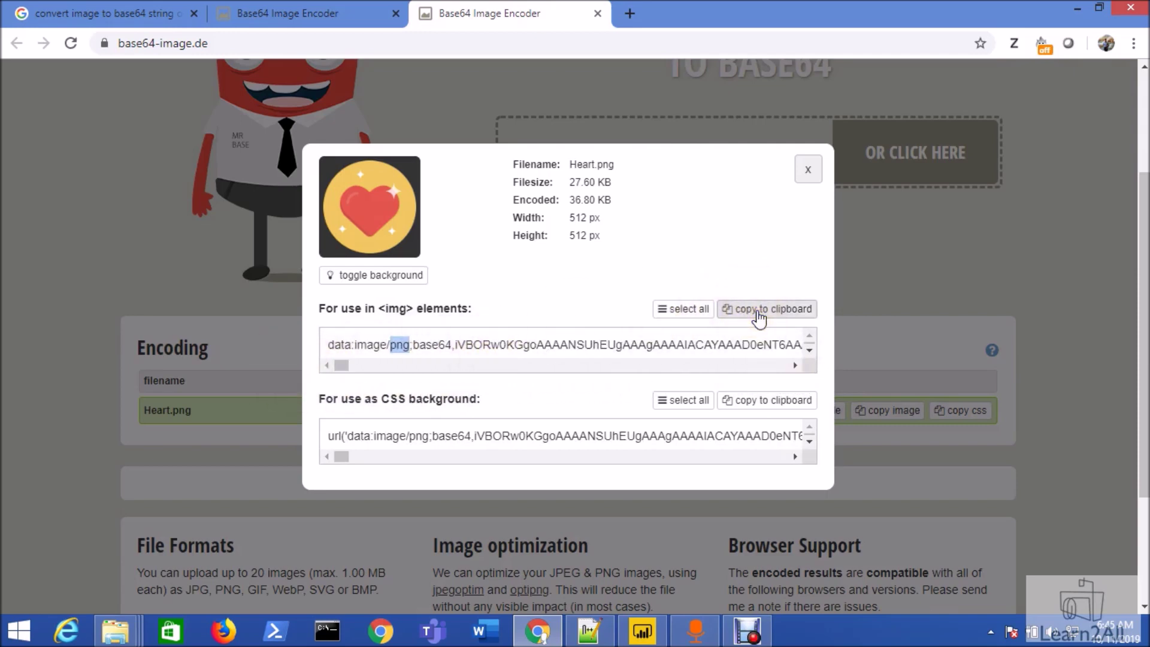
left_click(879, 296)
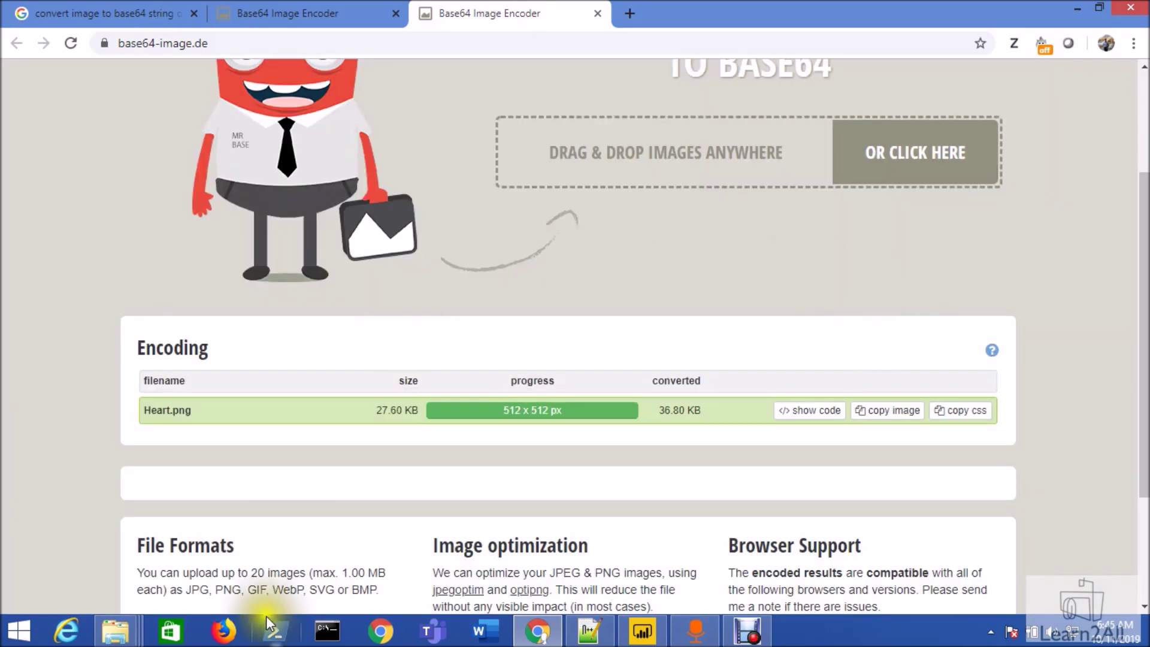
mouse_move(116, 631)
left_click(78, 536)
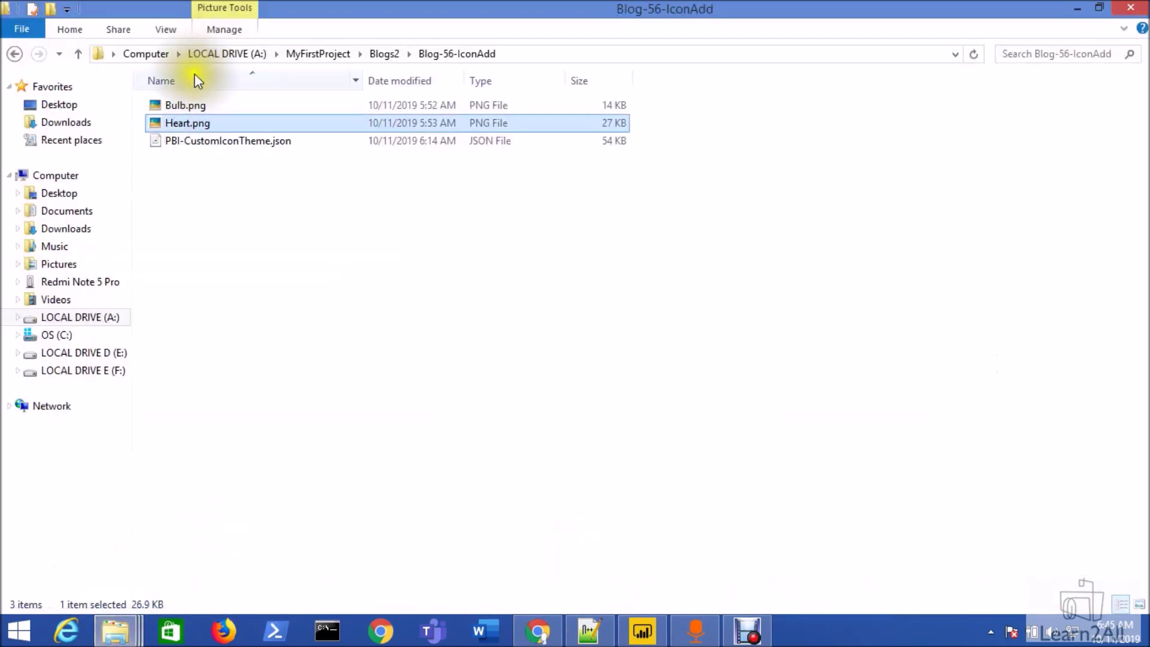
Step: Encode Bulb.png on base64-image.de and briefly recheck Heart.png's code before returning to Notepad++
left_click_drag(198, 106, 658, 173)
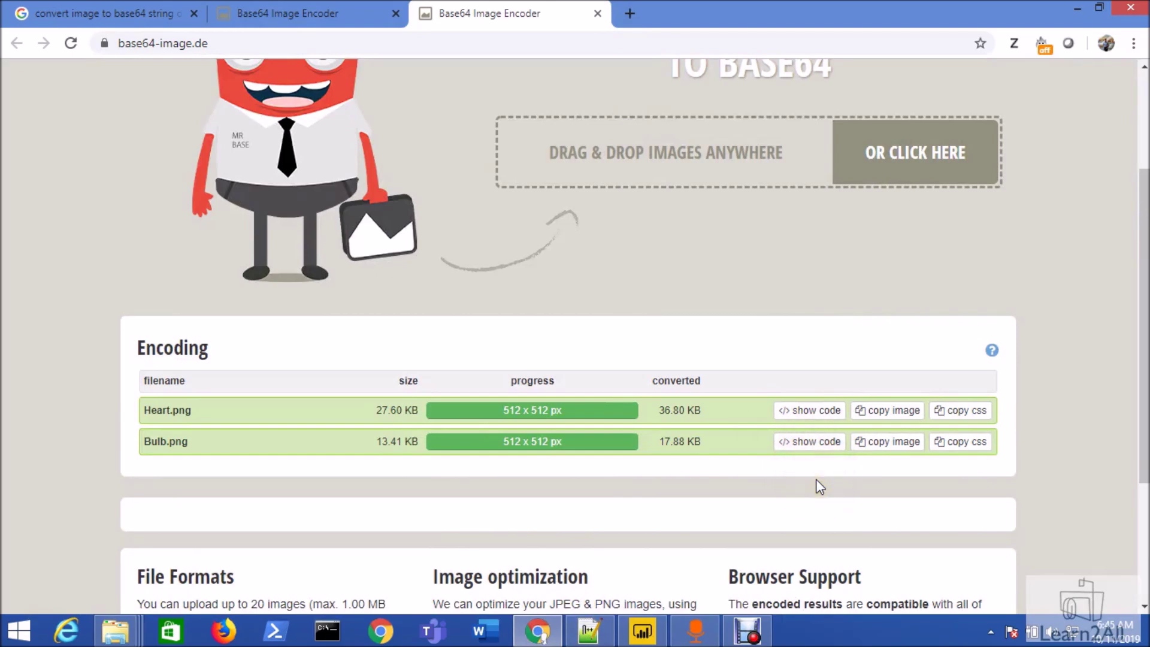
left_click(818, 419)
left_click(809, 169)
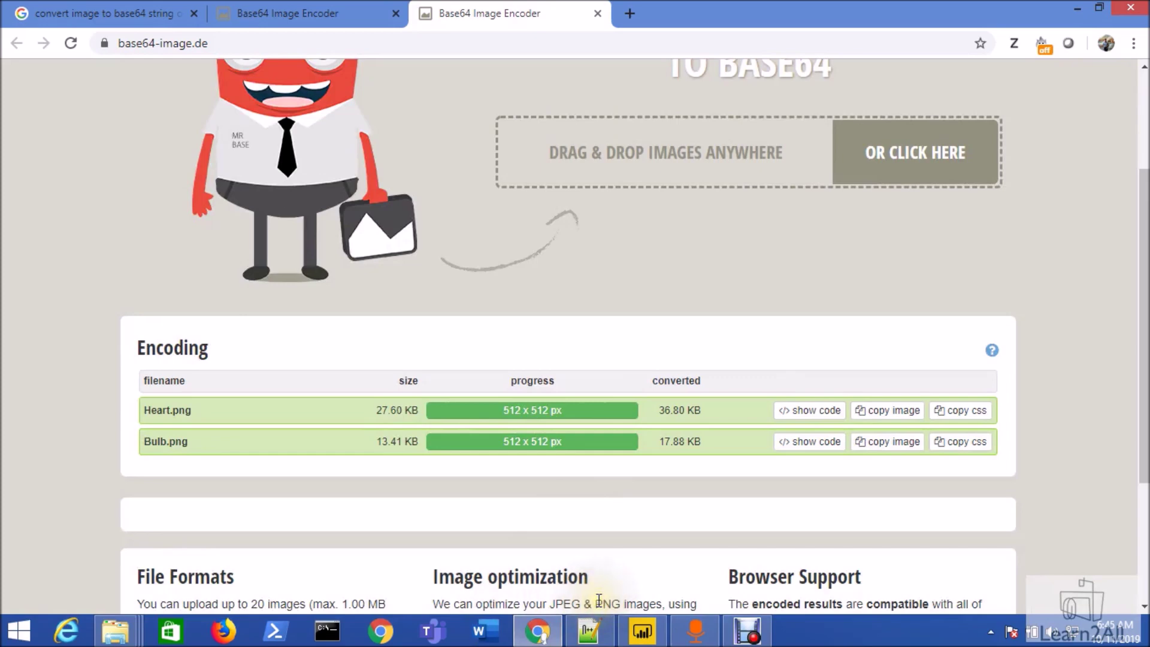
mouse_move(601, 639)
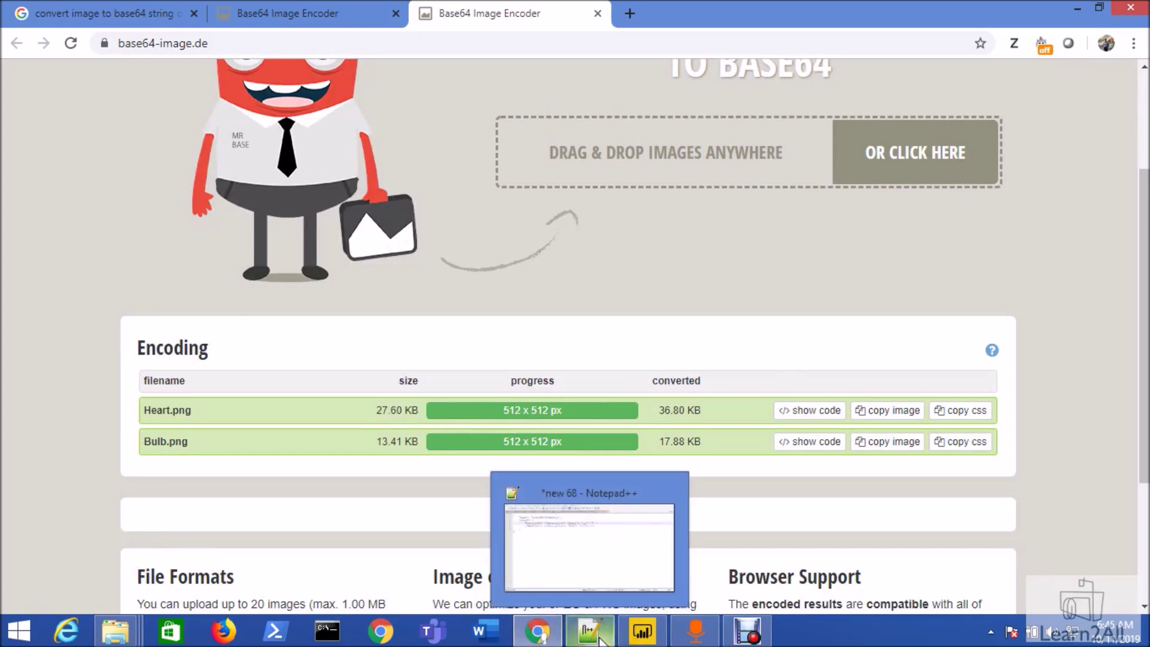
left_click(588, 548)
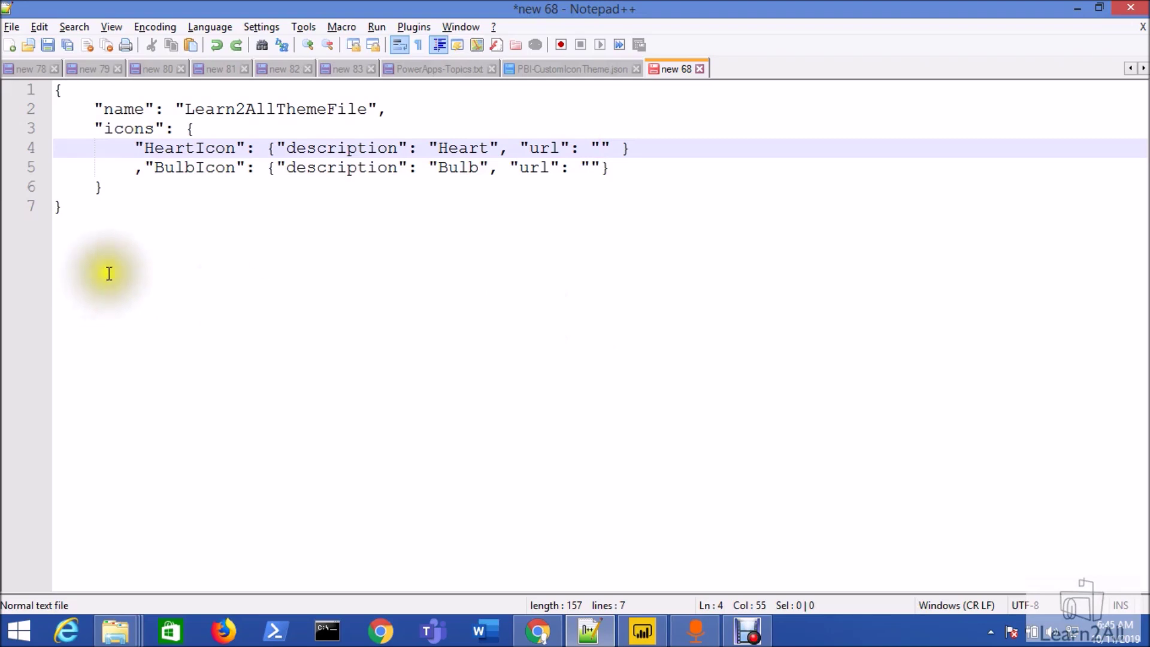
Step: Walk through the theme JSON's name 'Learn2AllThemeFile' and its icons object
left_click_drag(108, 272, 31, 98)
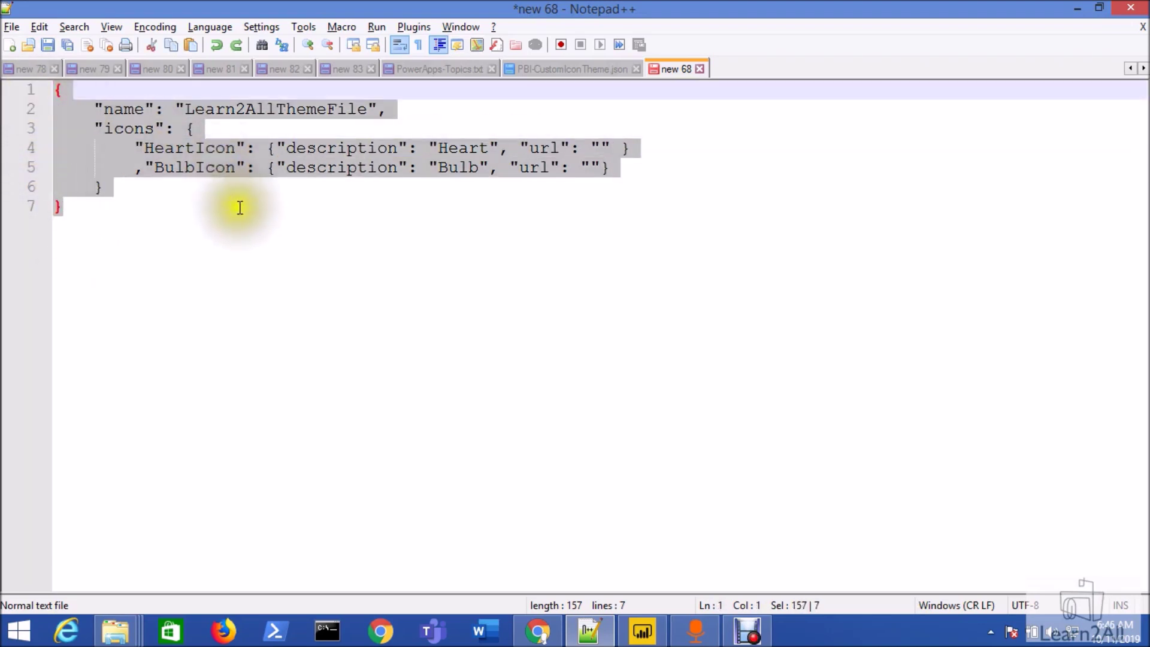
left_click(243, 250)
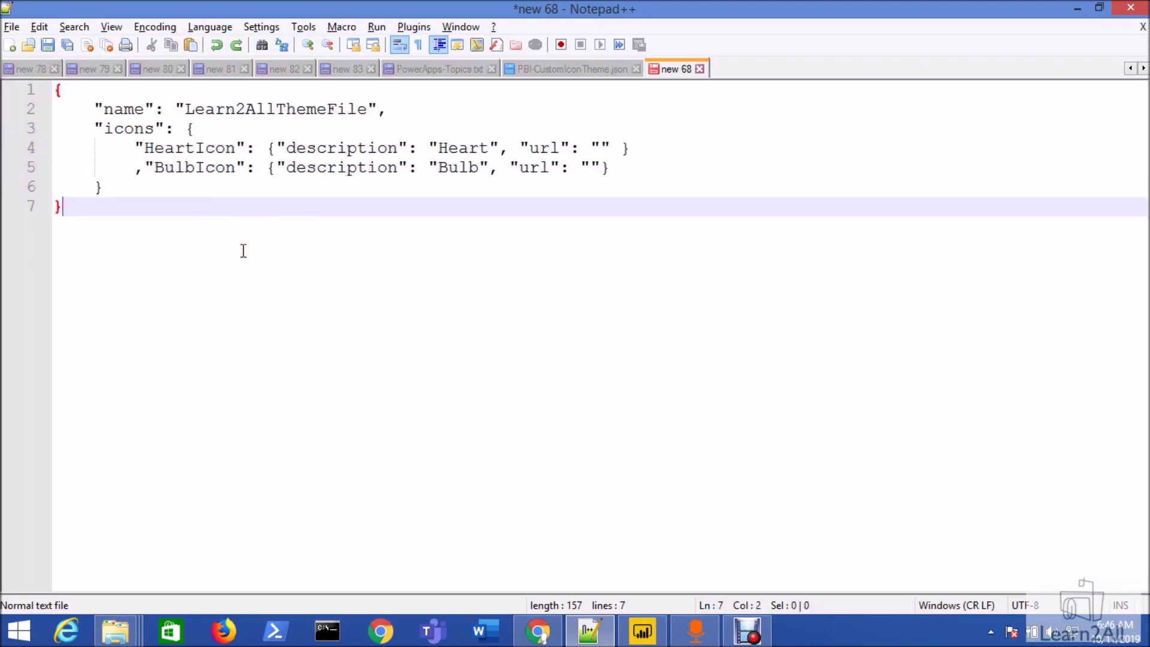
left_click(184, 219)
double_click(133, 109)
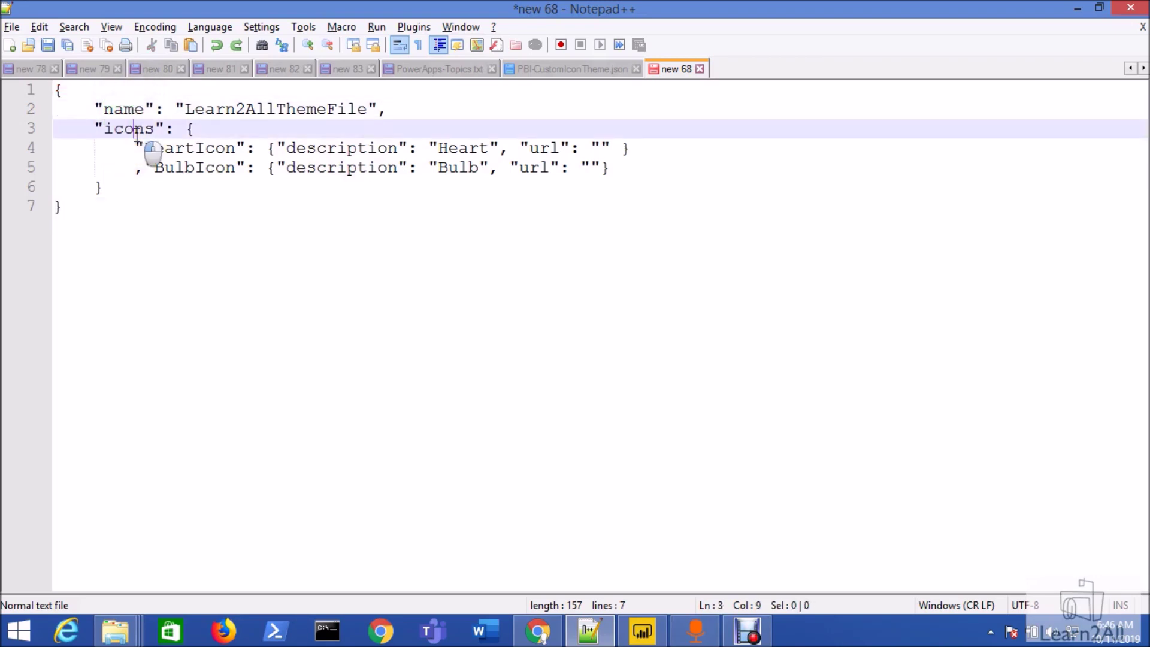
double_click(136, 130)
double_click(204, 108)
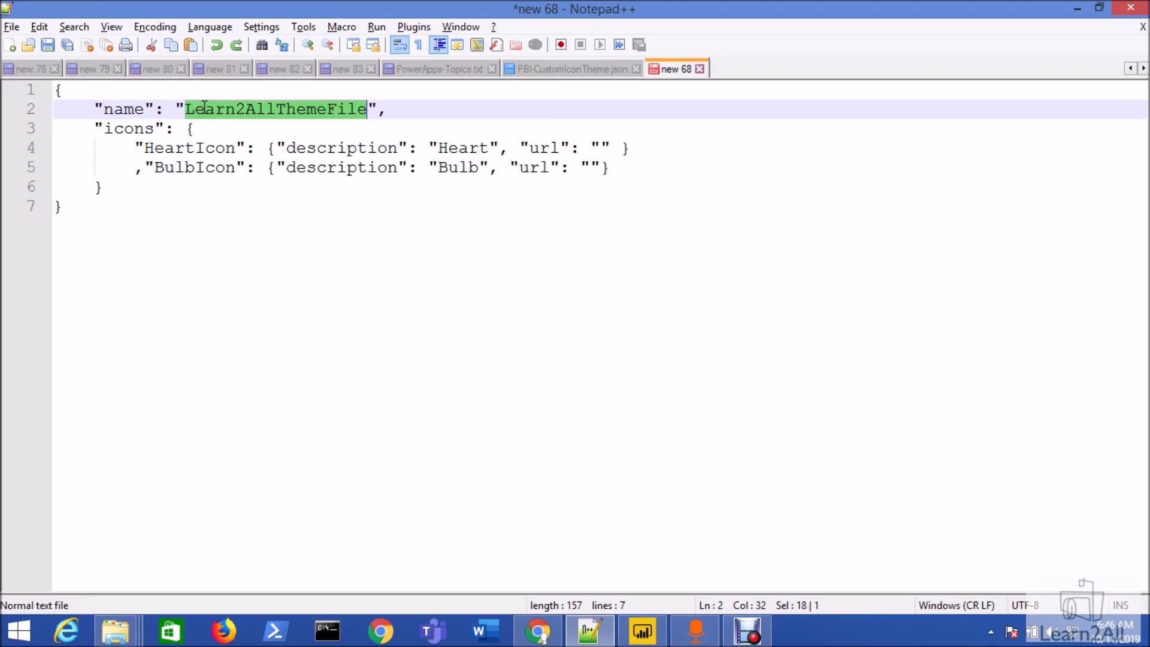
double_click(130, 129)
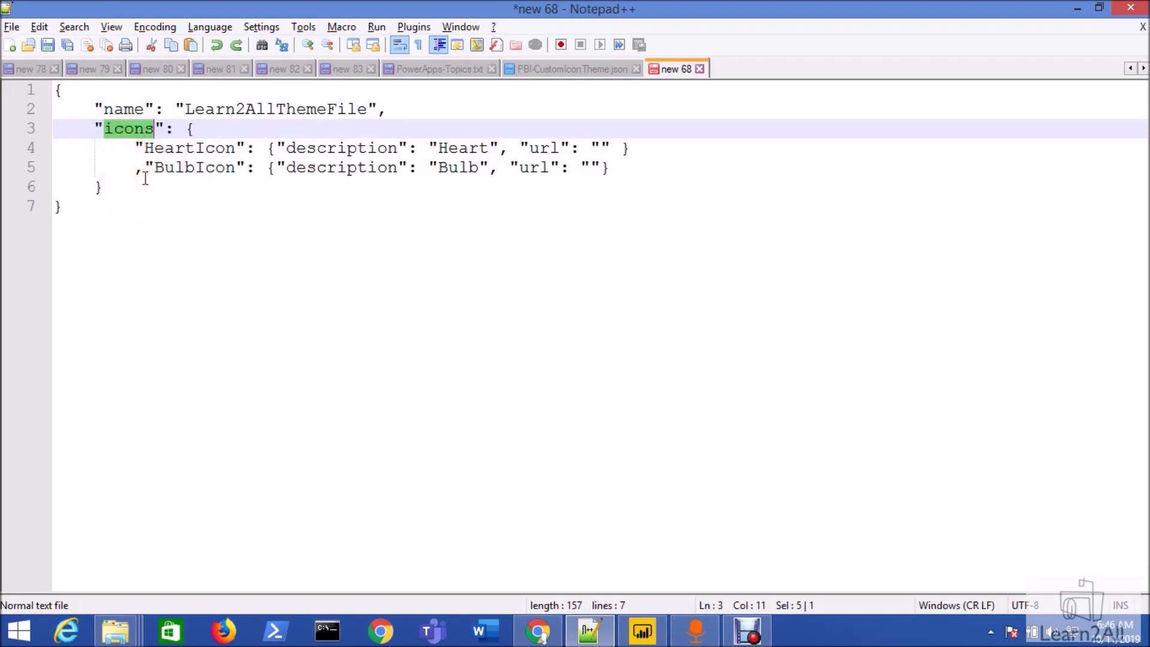
Step: Highlight the HeartIcon, BulbIcon and description entries, leaving the cursor in the empty heart url
double_click(201, 148)
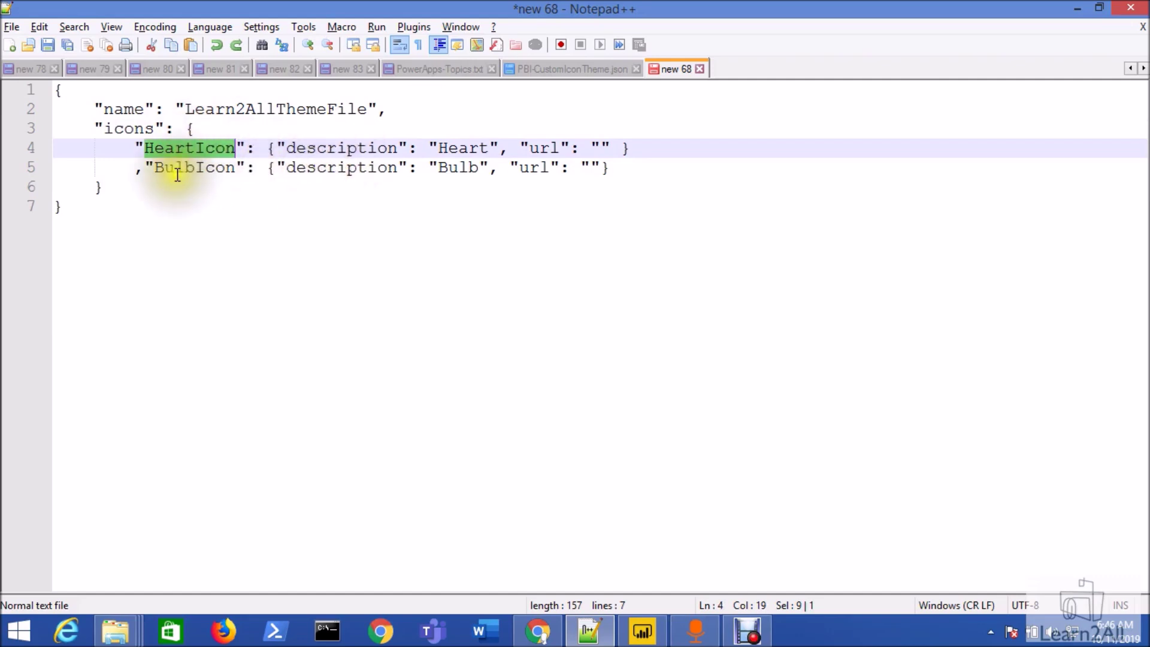
double_click(213, 169)
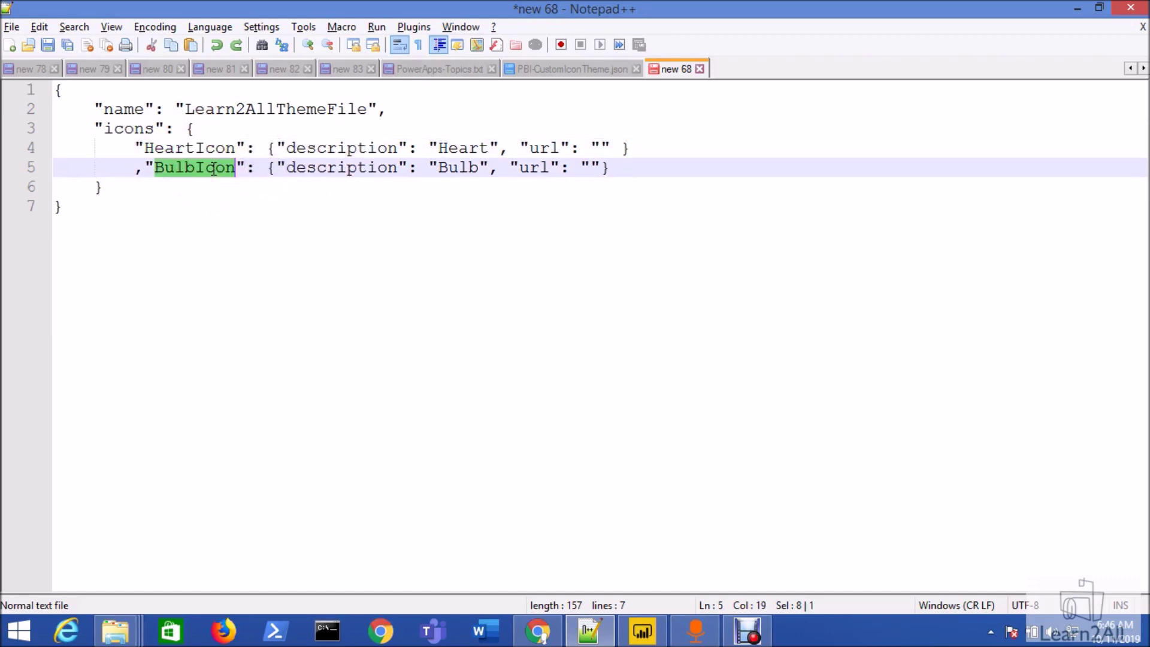
double_click(328, 152)
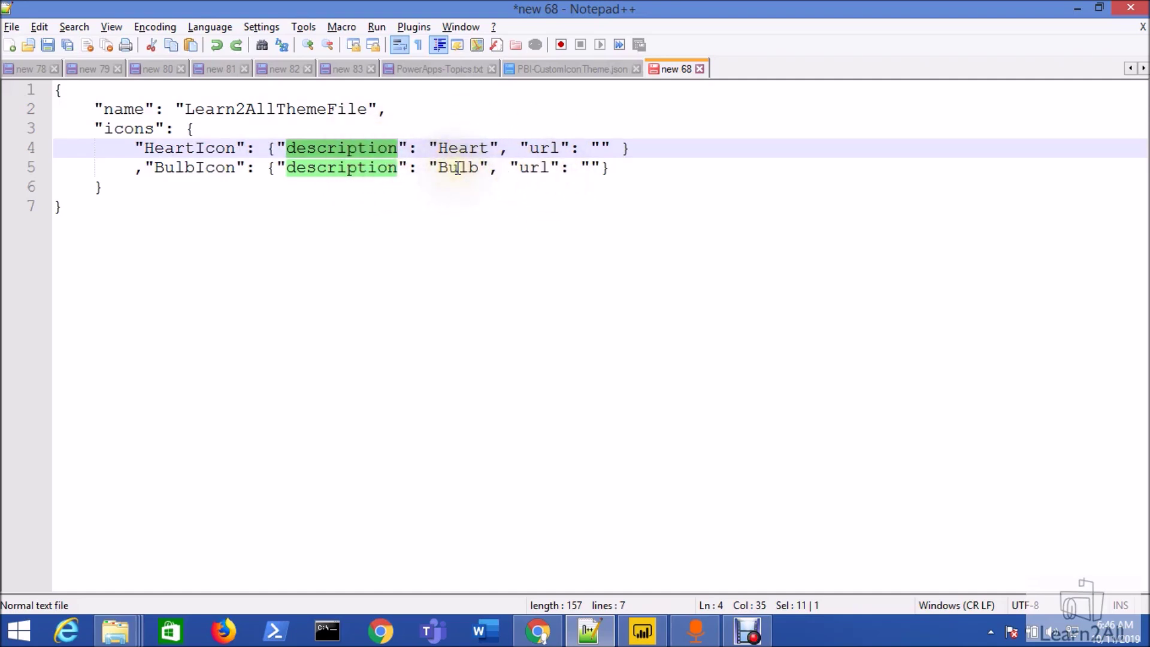
left_click(605, 141)
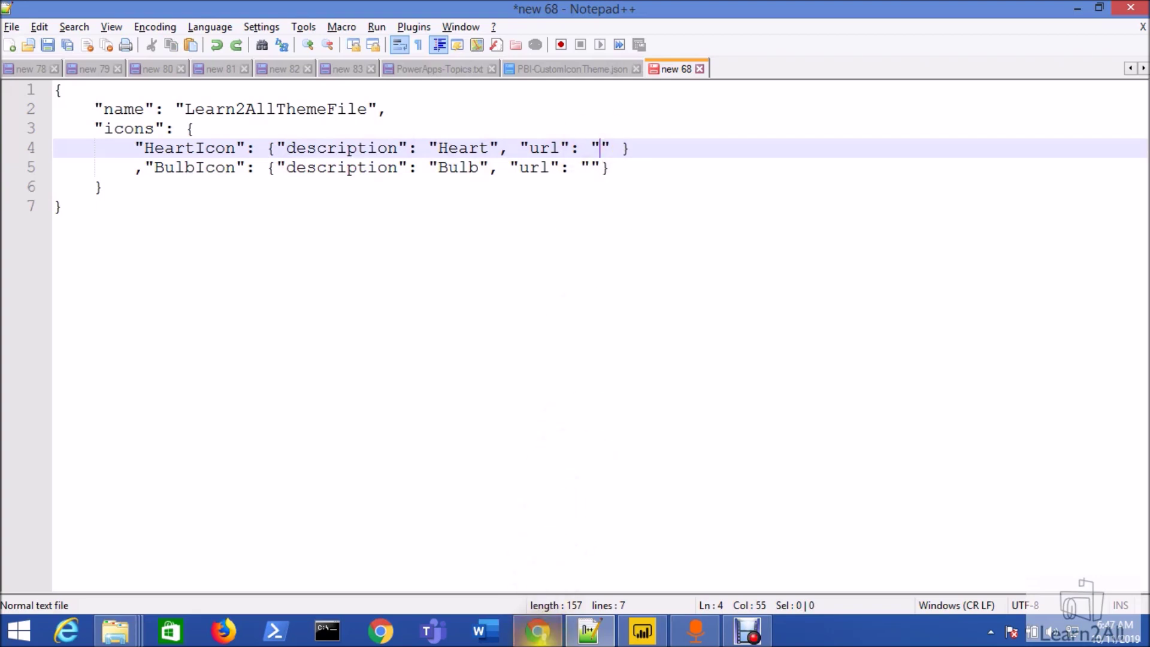
left_click(538, 631)
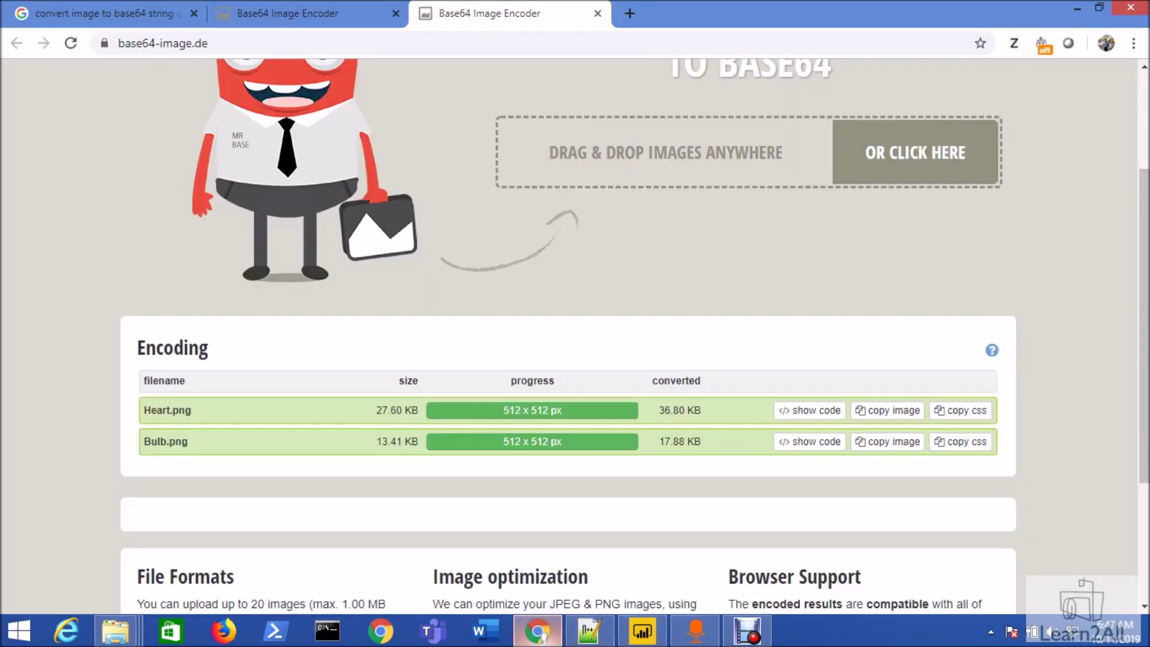
Step: Copy Heart.png's base64 data URI and paste it into the HeartIcon url value
left_click(811, 411)
left_click(746, 310)
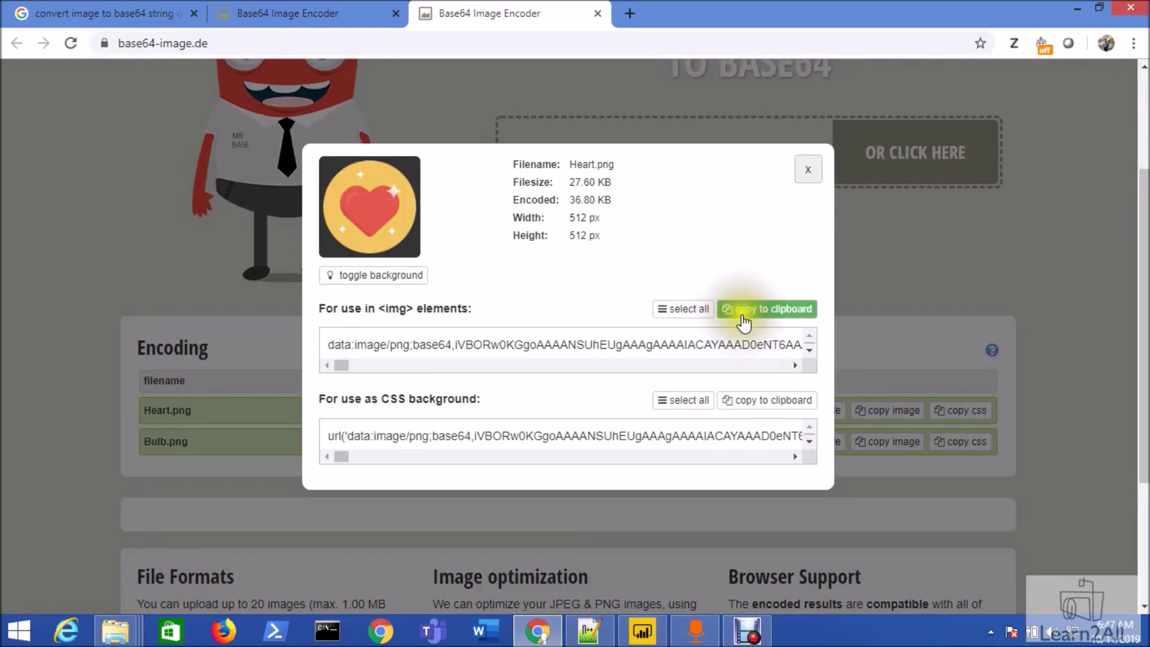
key("alt+Tab")
key("ctrl+v")
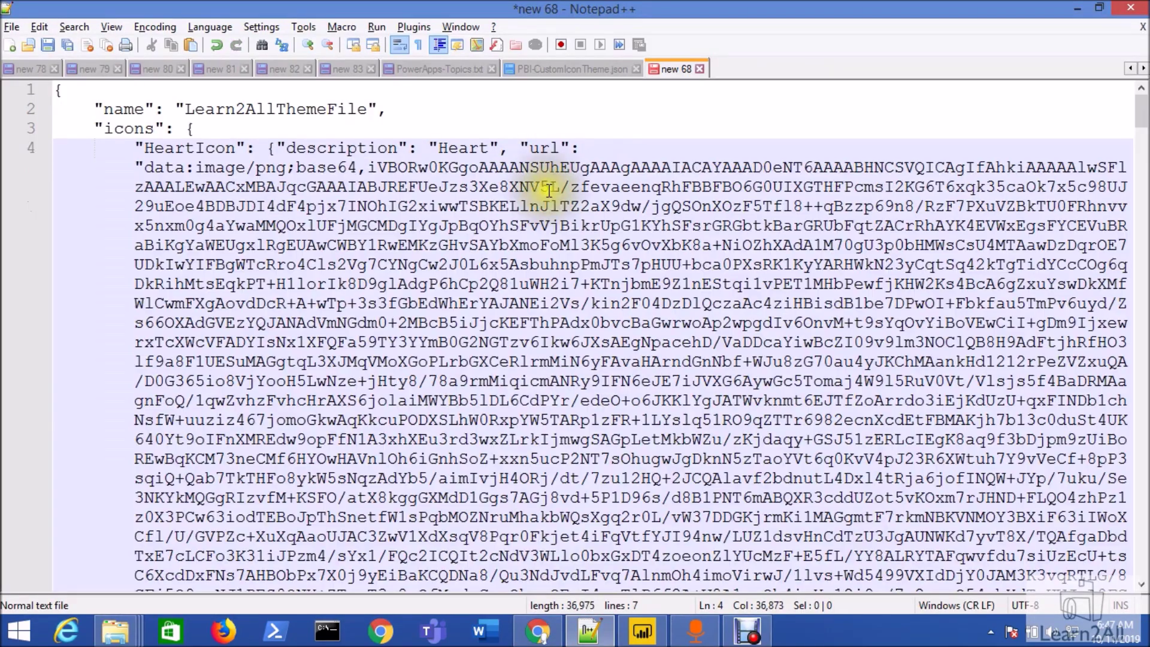
scroll(538, 248, "down", 20)
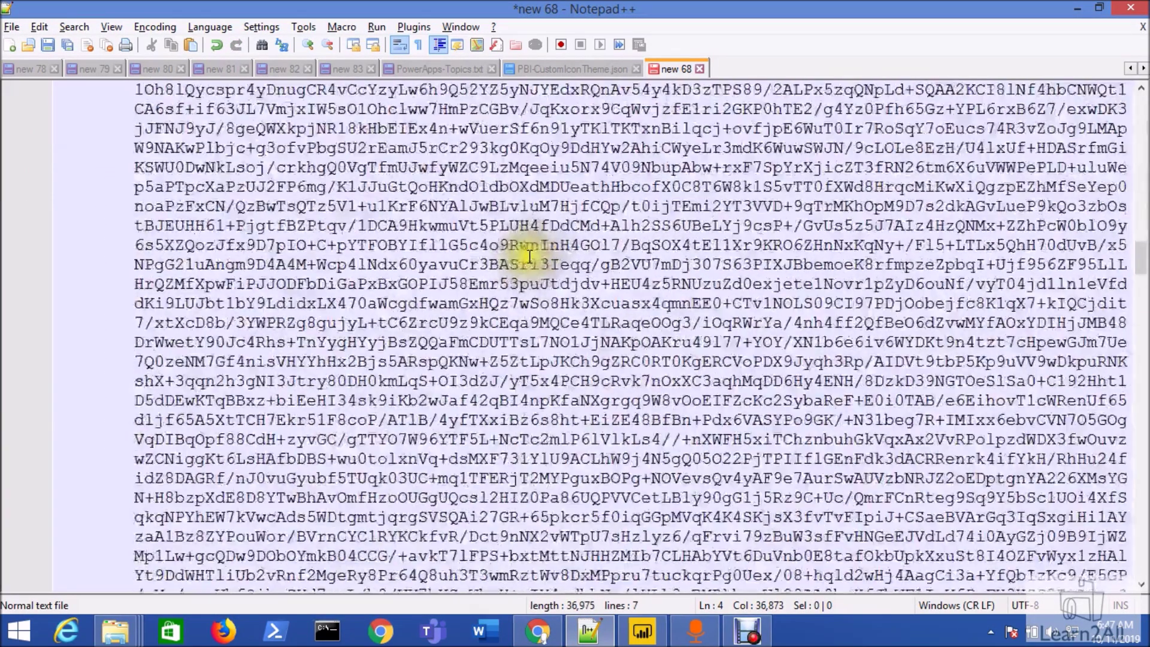
key("ctrl+End")
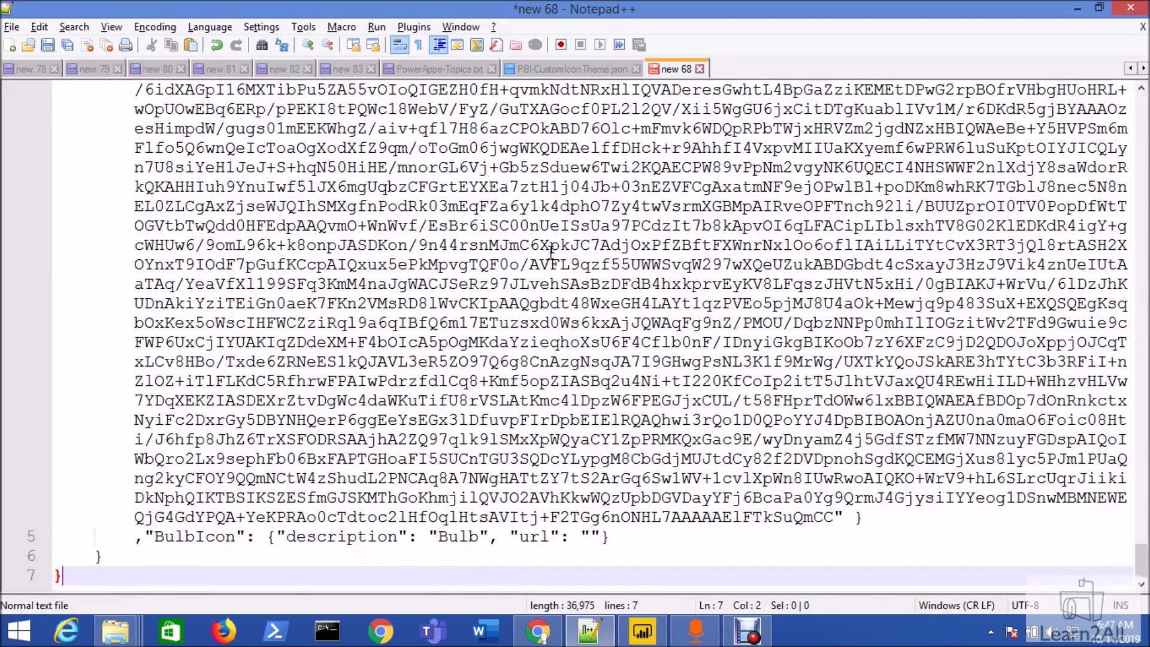
Step: Copy Bulb.png's base64 data URI into the BulbIcon url value, then return to Power BI
left_click(601, 533)
key("alt+Tab")
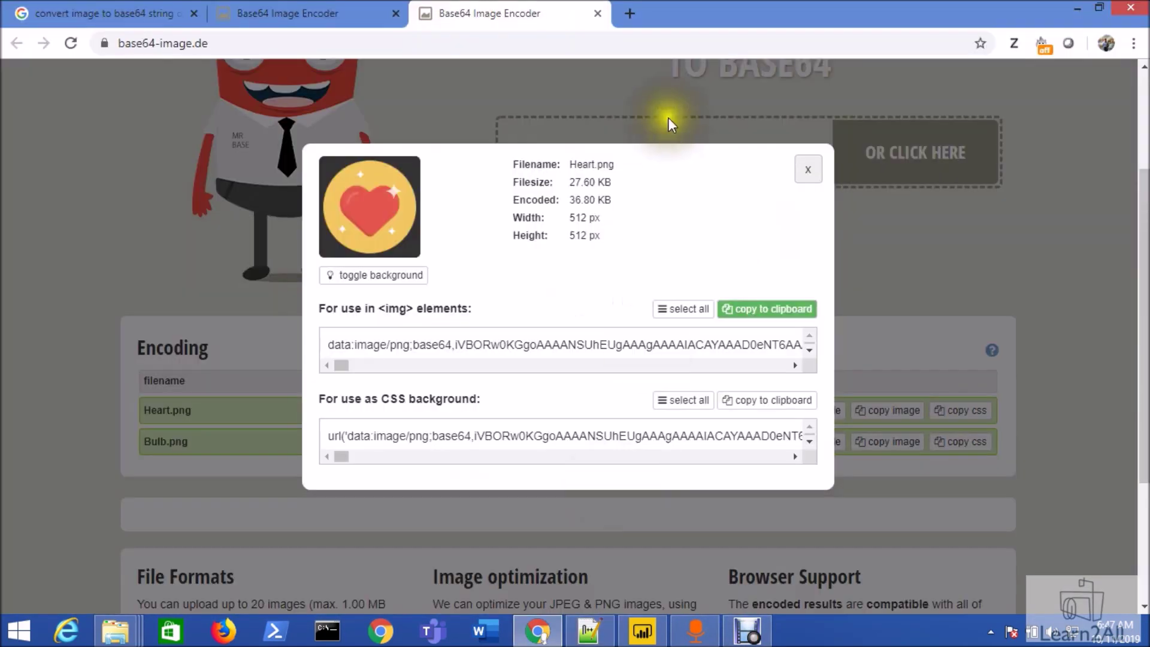
left_click(798, 160)
left_click(789, 445)
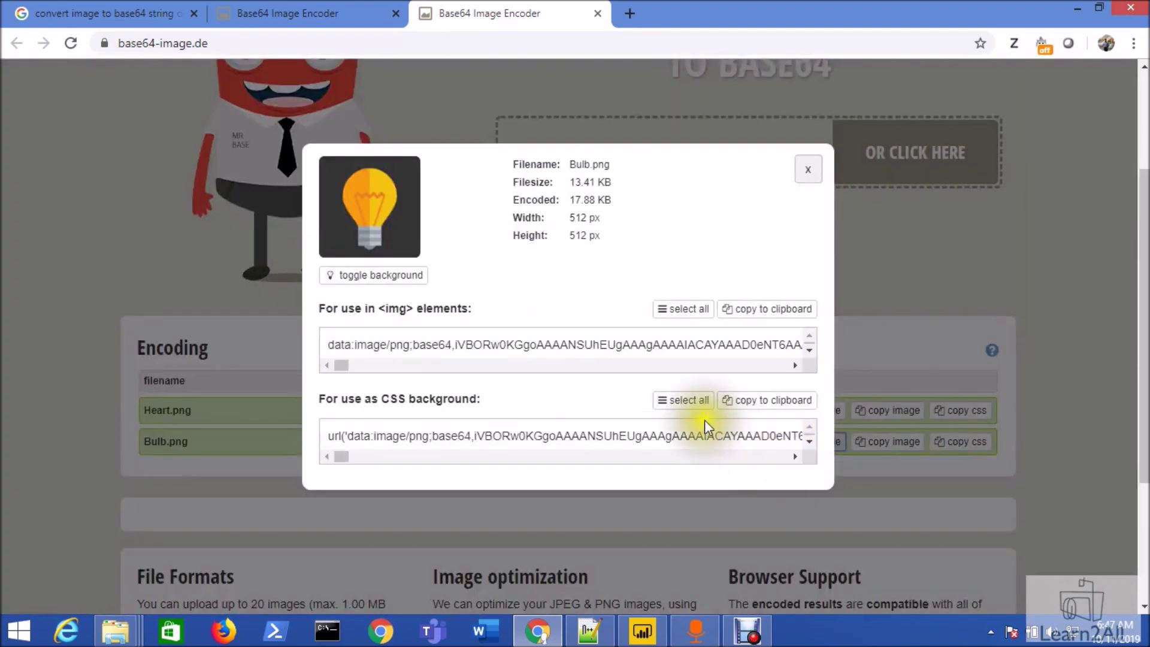
left_click(758, 317)
key("alt+Tab")
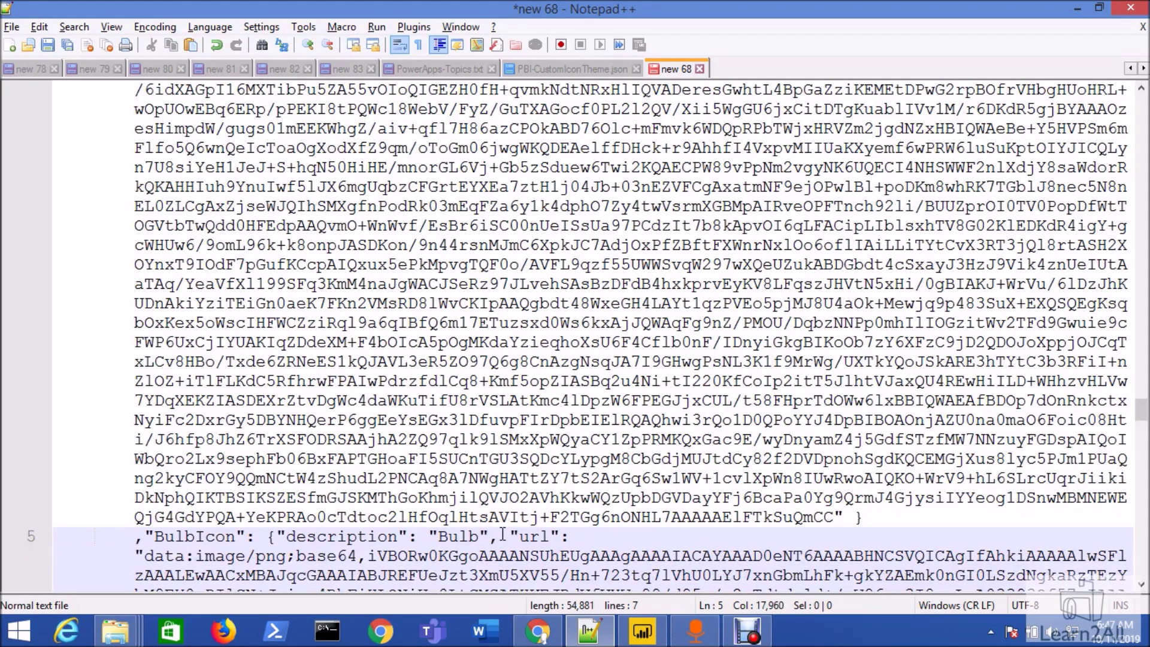
key("ctrl+v")
scroll(516, 520, "down", 15)
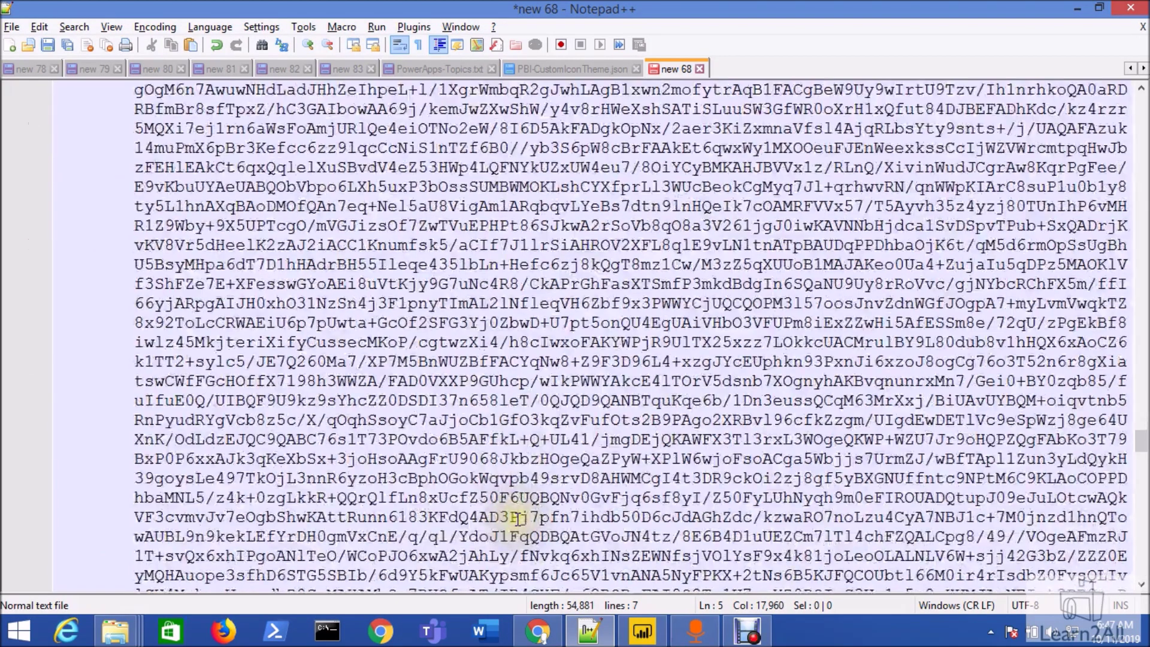
scroll(516, 520, "down", 20)
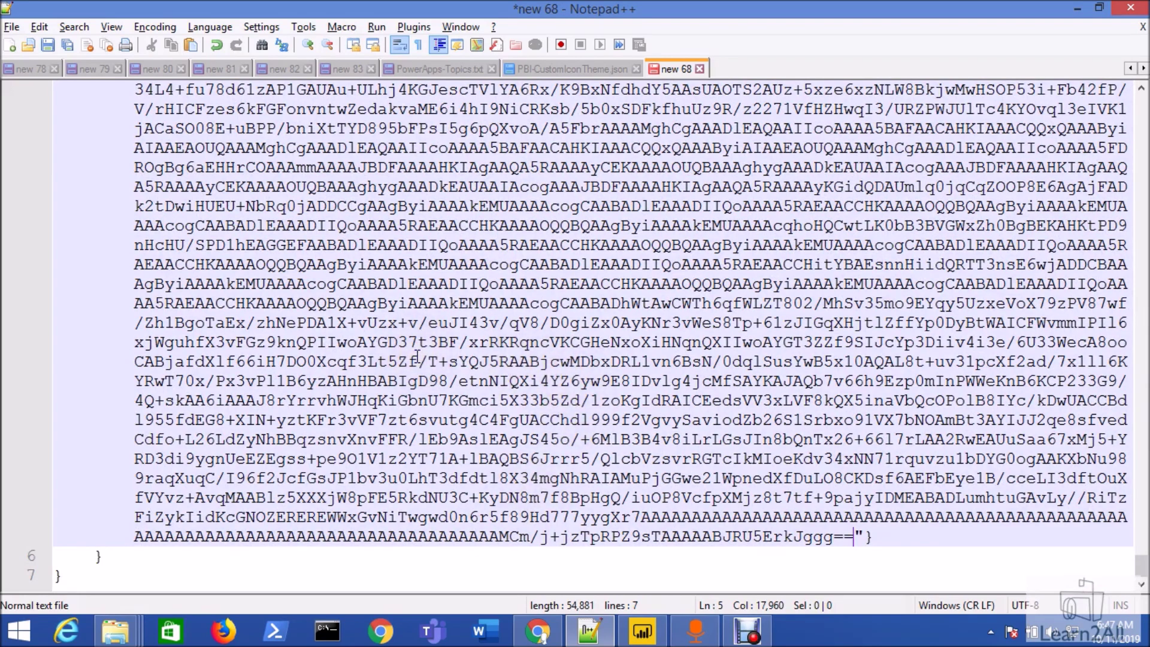
key("alt+Tab")
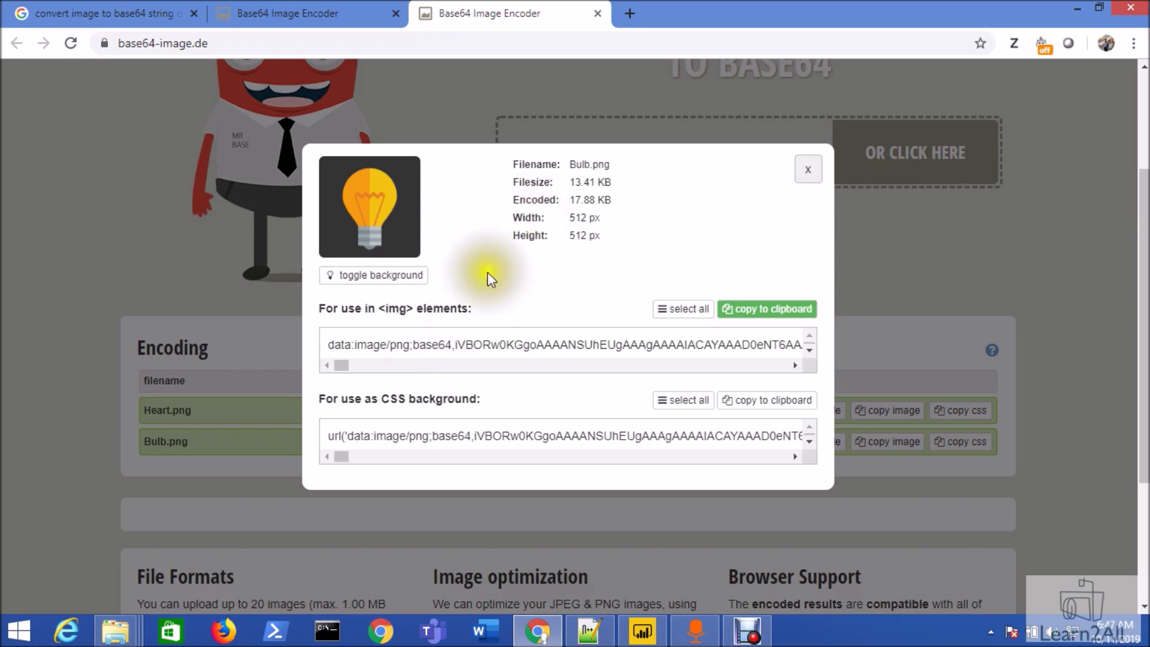
left_click(643, 629)
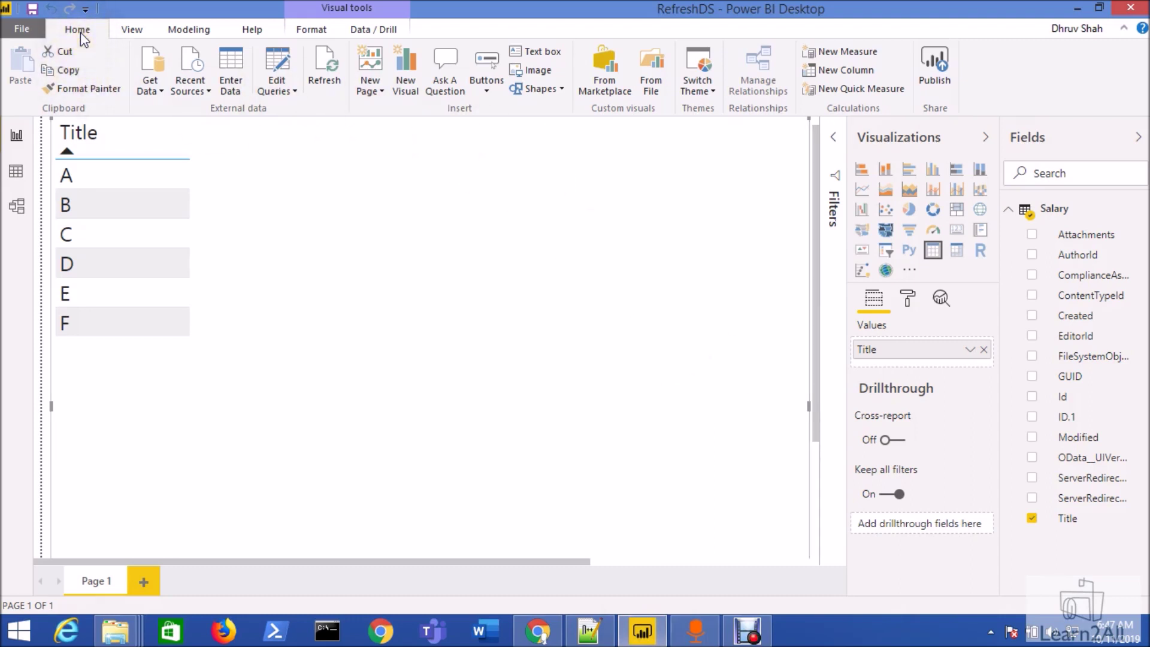
Step: Import PBI-CustomIconTheme.json through Switch Theme > Import theme and dismiss the confirmation
left_click(714, 93)
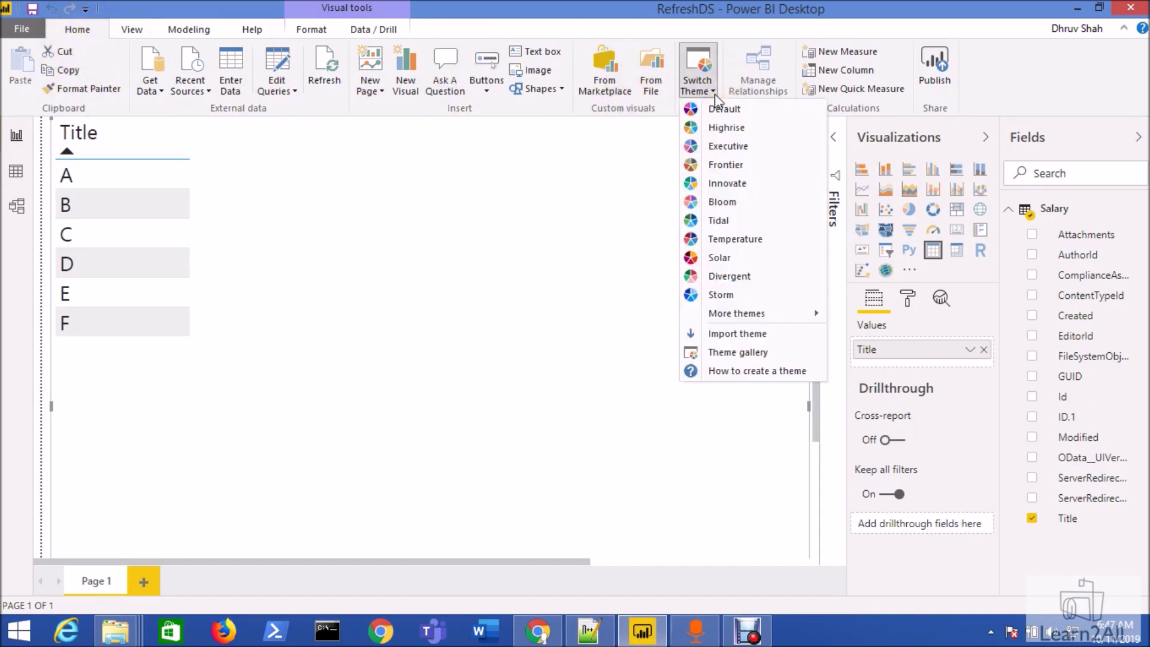
left_click(760, 334)
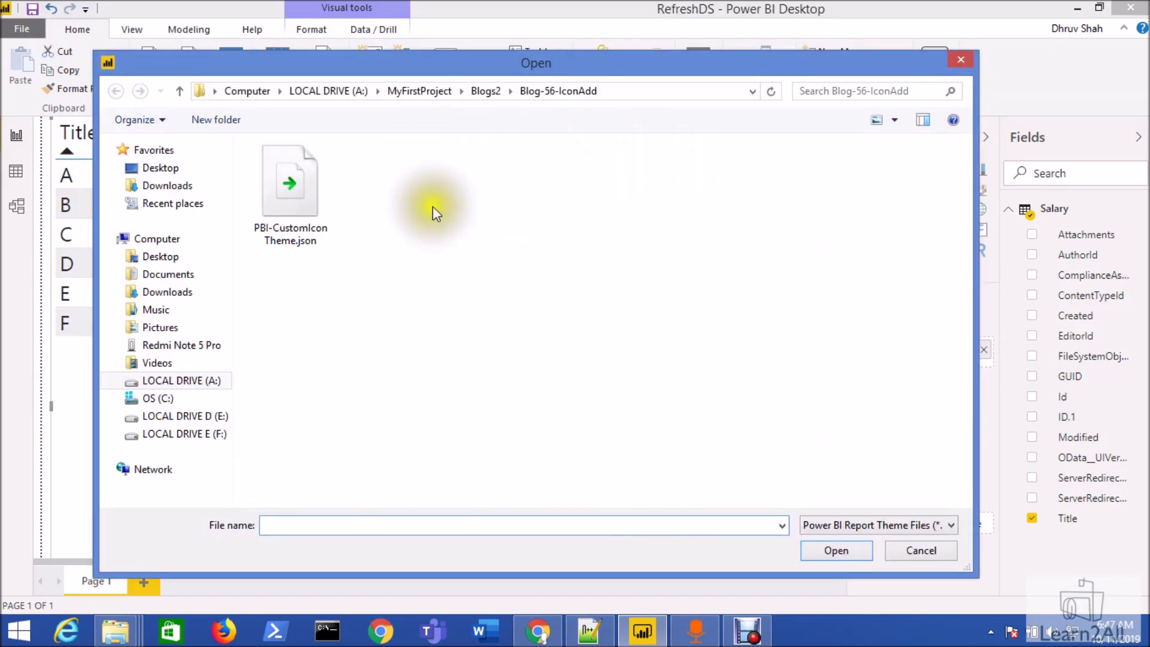
double_click(301, 214)
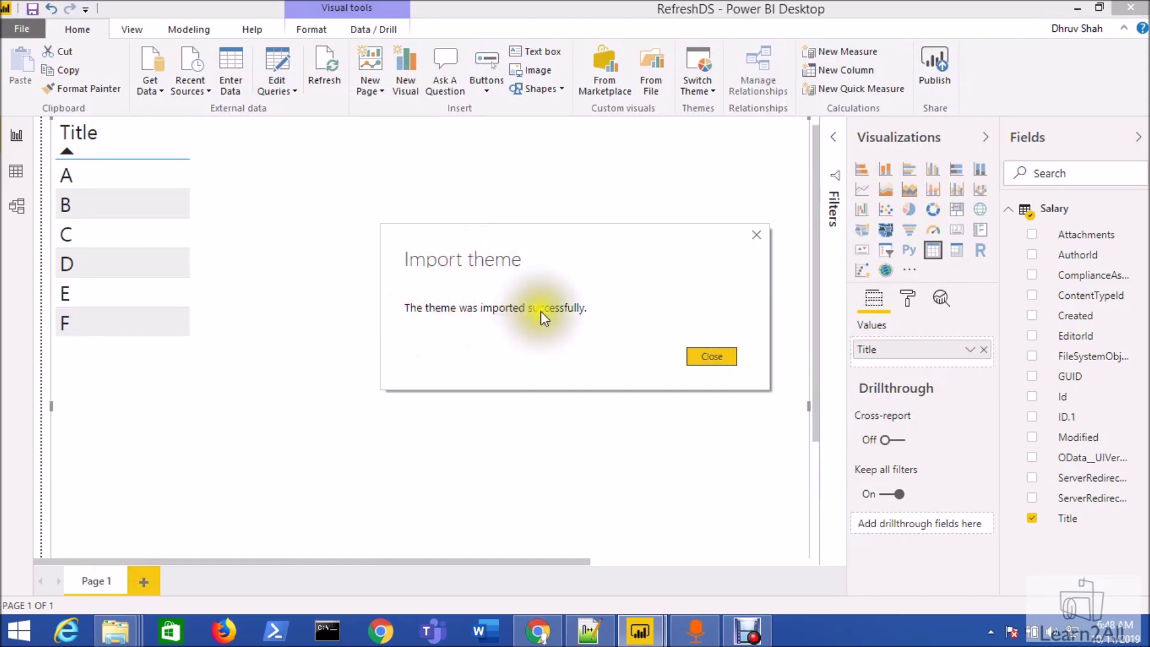
left_click(714, 358)
Step: Give Title's three icon rules the custom heart, bulb and heart icons and apply them
left_click(969, 350)
mouse_move(961, 191)
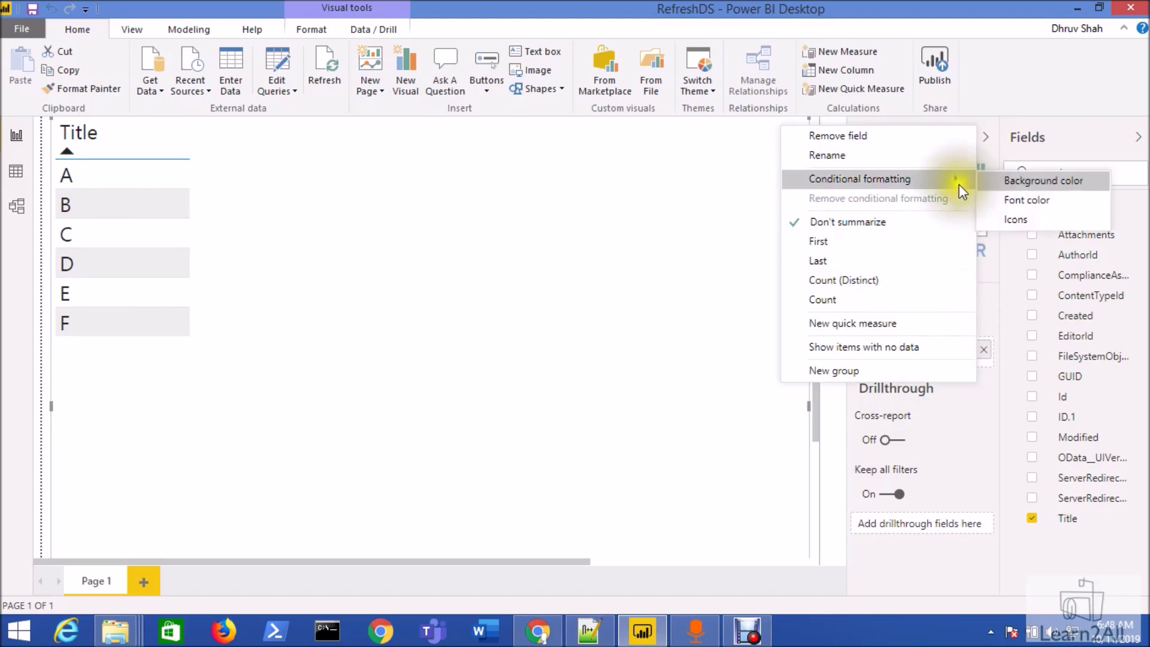
left_click(1006, 219)
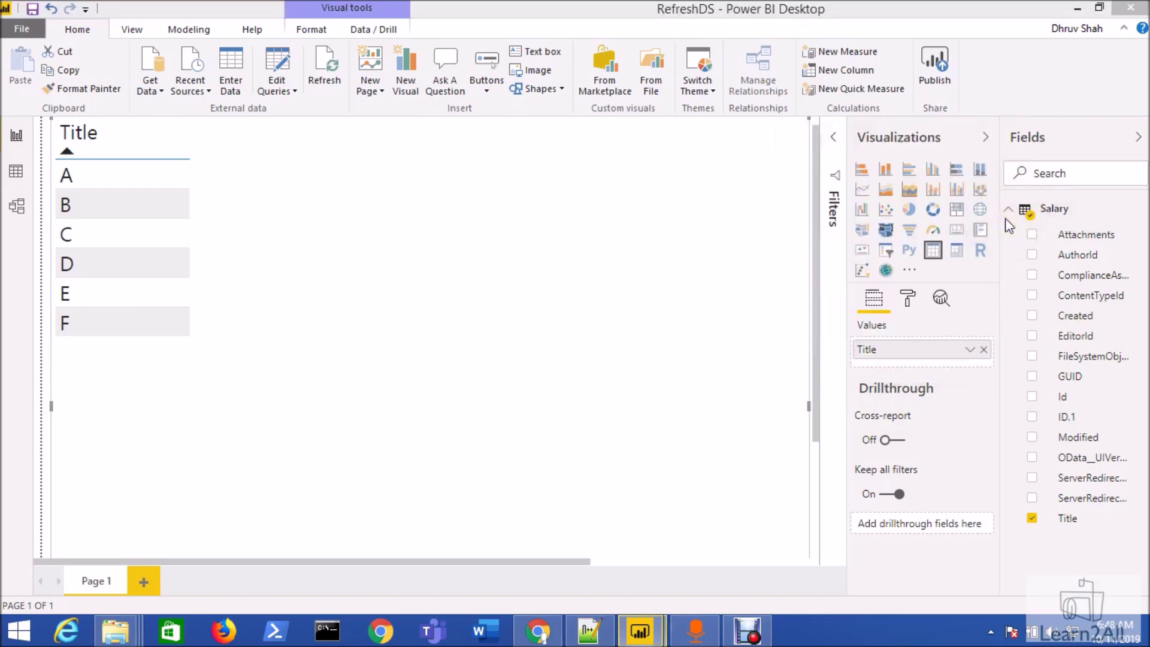
left_click(839, 304)
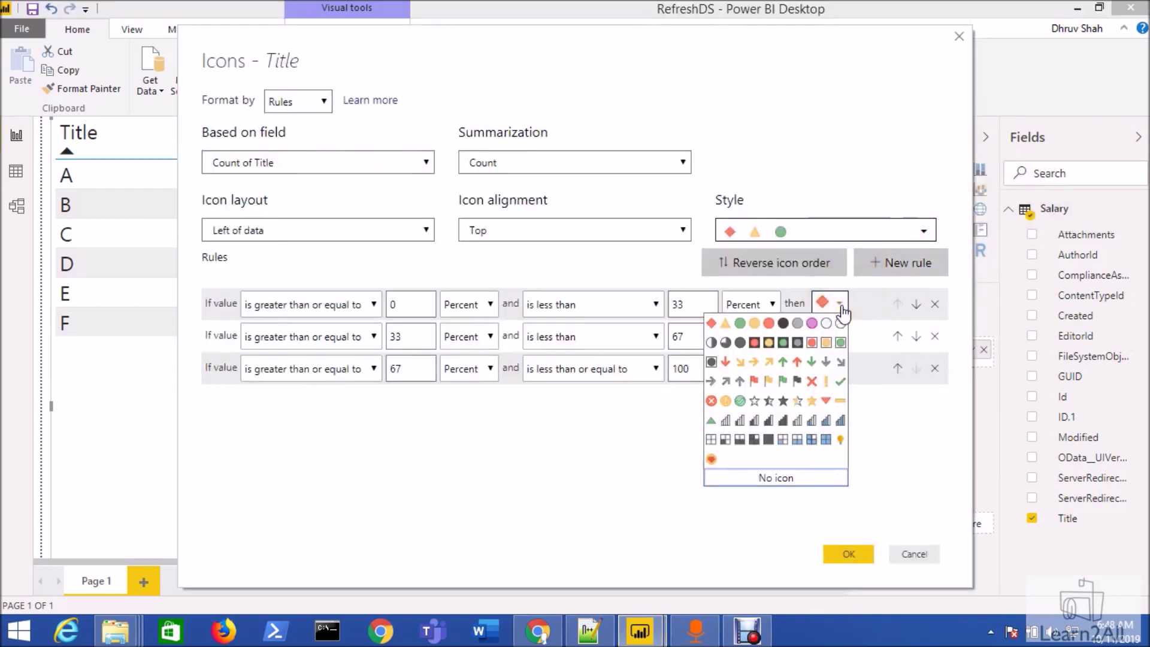
left_click(711, 458)
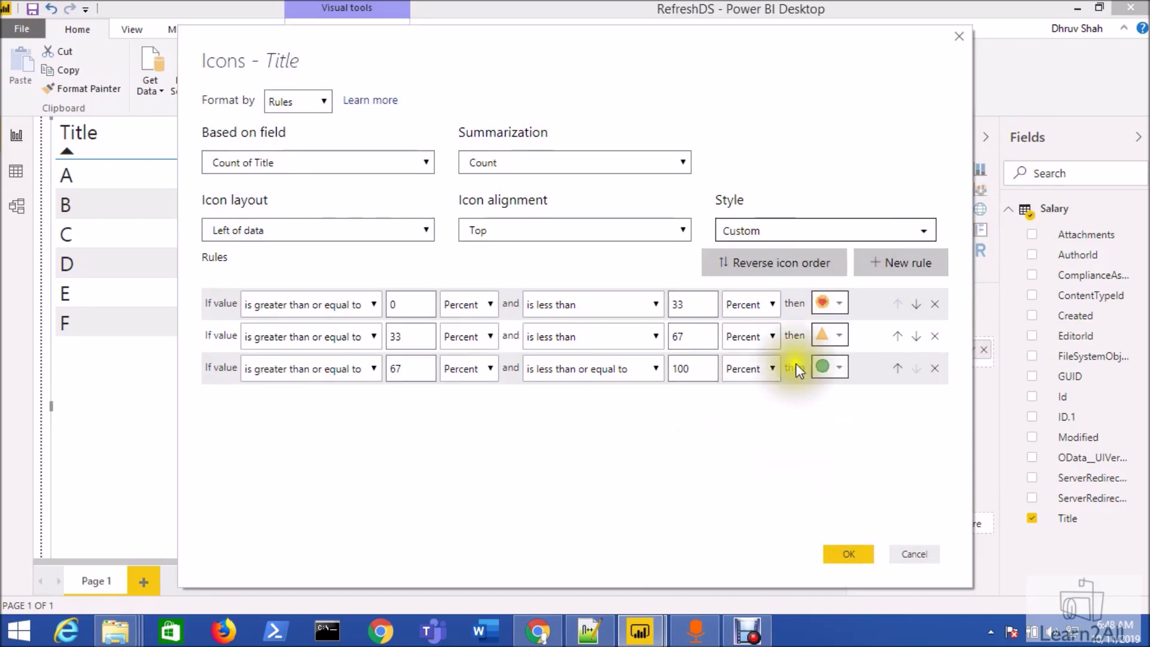
left_click(837, 336)
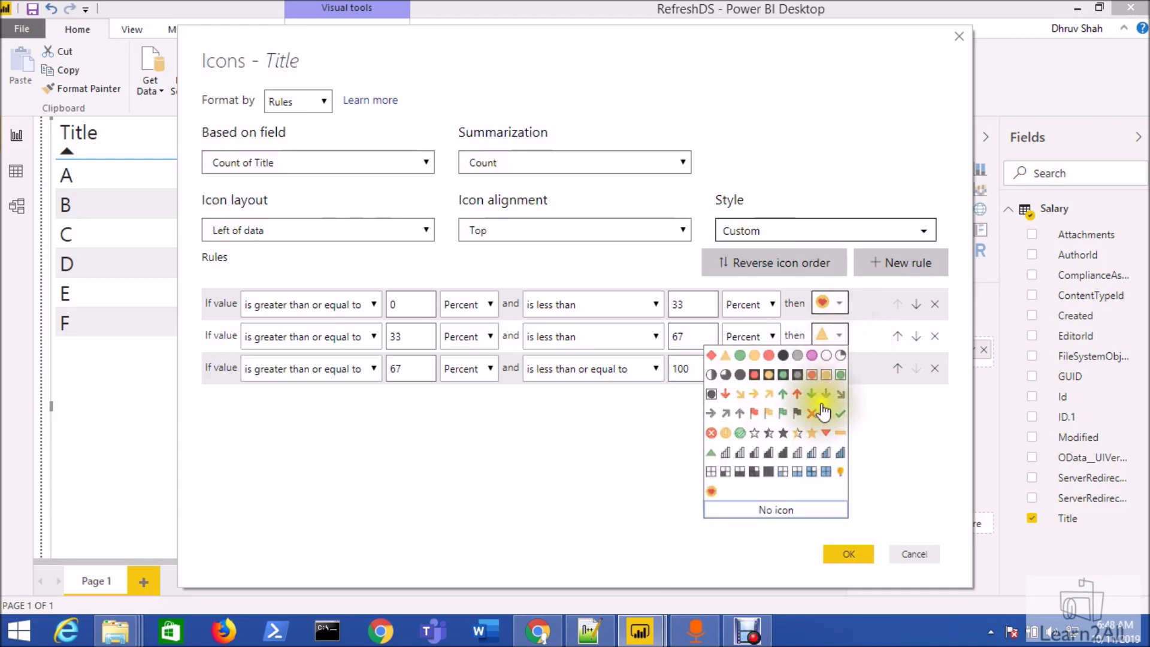
left_click(840, 472)
left_click(838, 367)
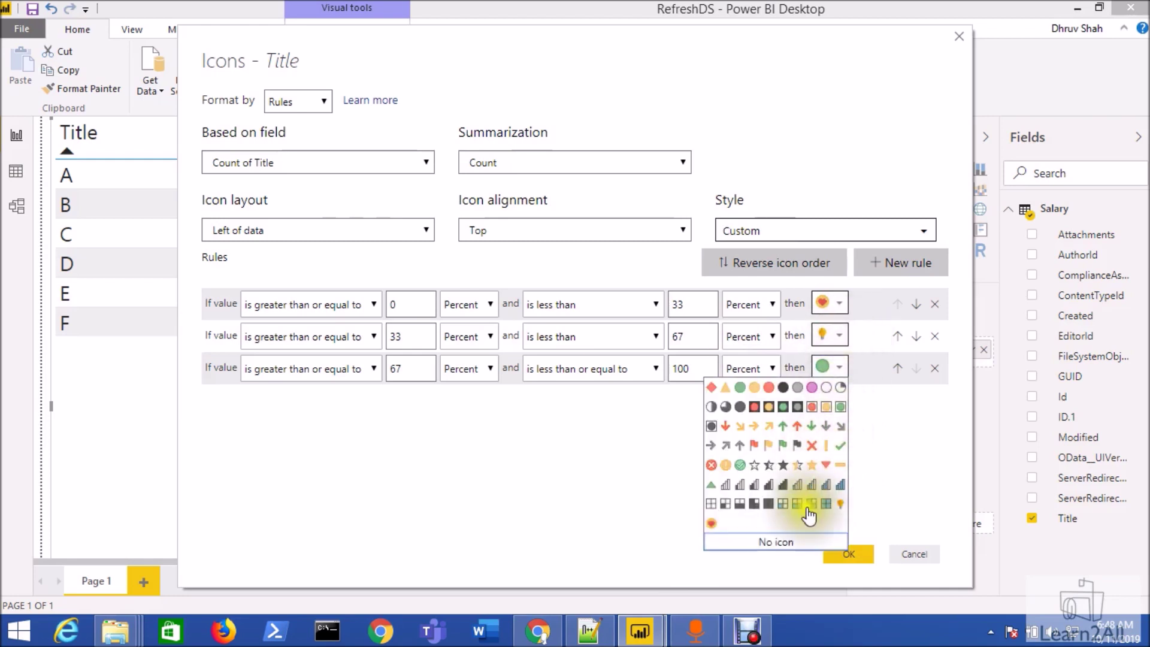
left_click(712, 523)
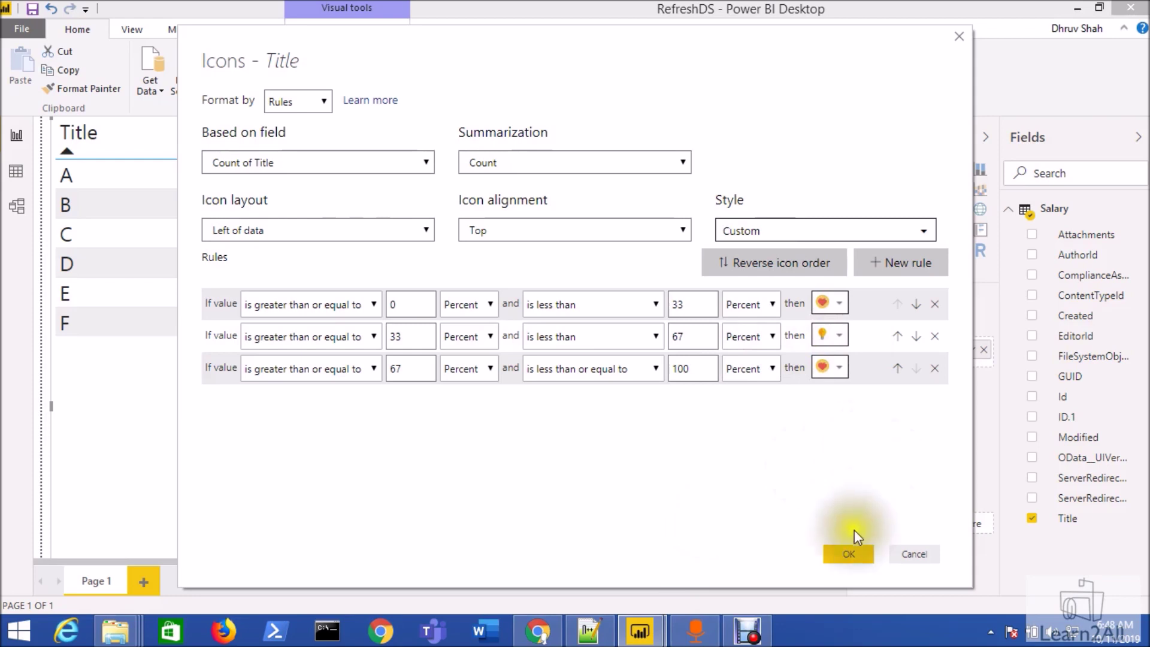
left_click(848, 553)
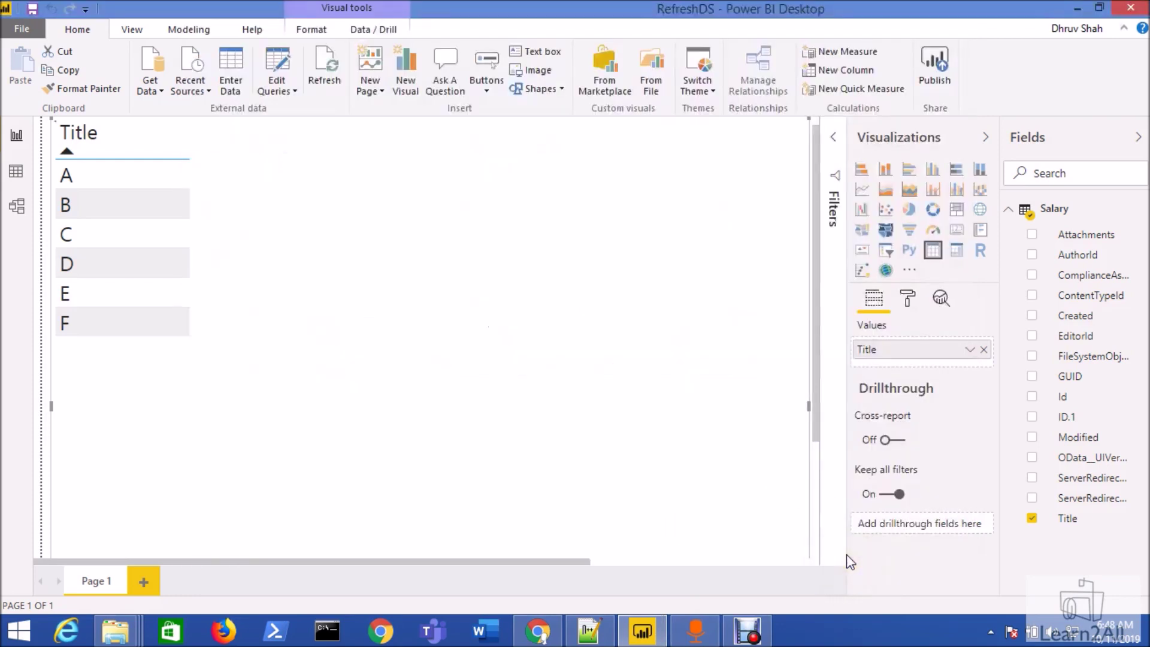